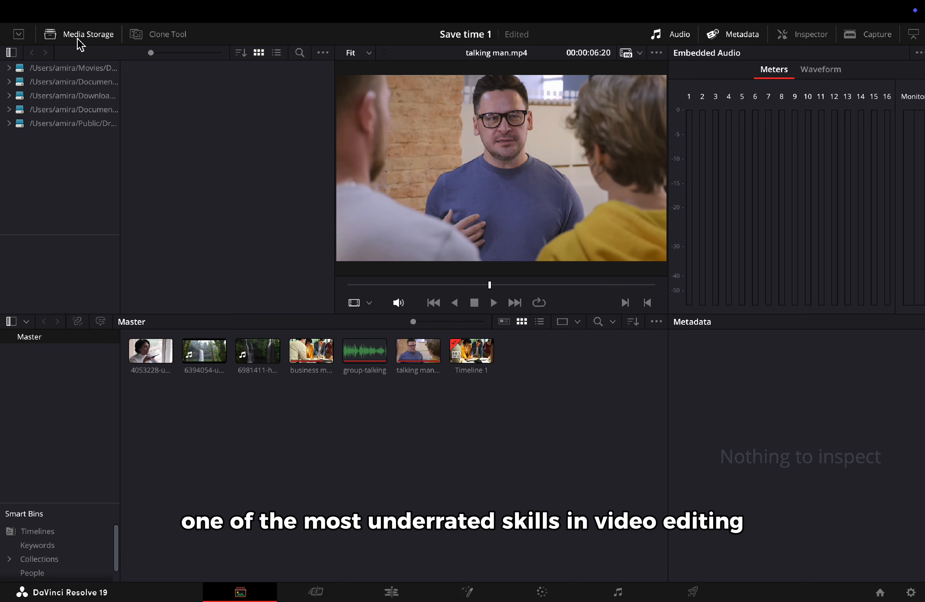
Hide the media storage browser and the Metadata and Audio panels, with the first media pool clip selected
click(78, 39)
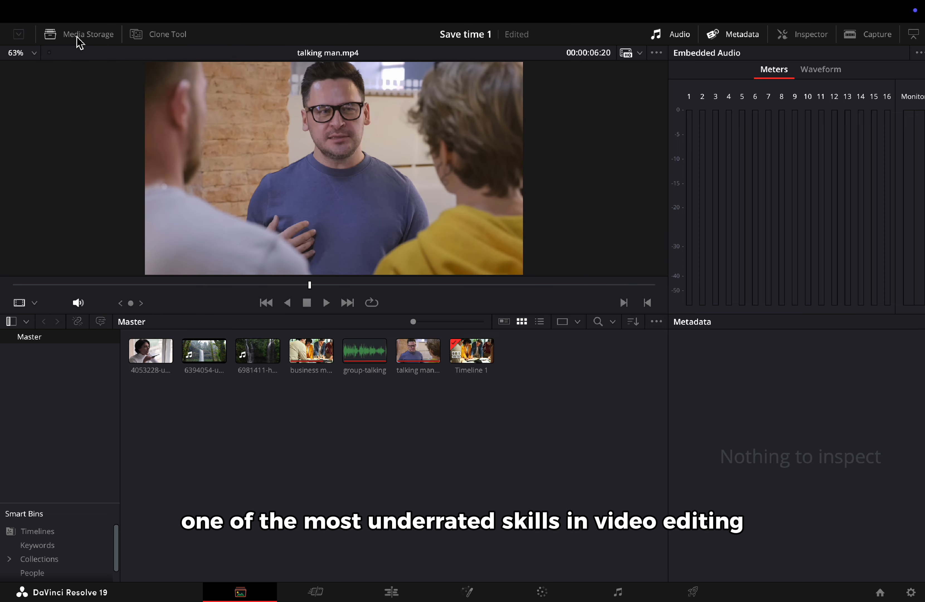
click(146, 365)
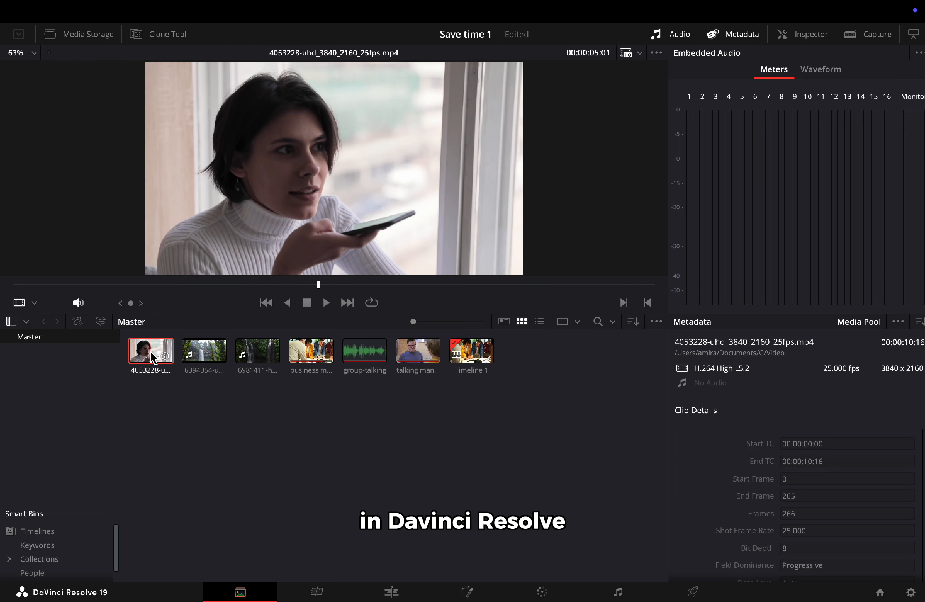
click(731, 38)
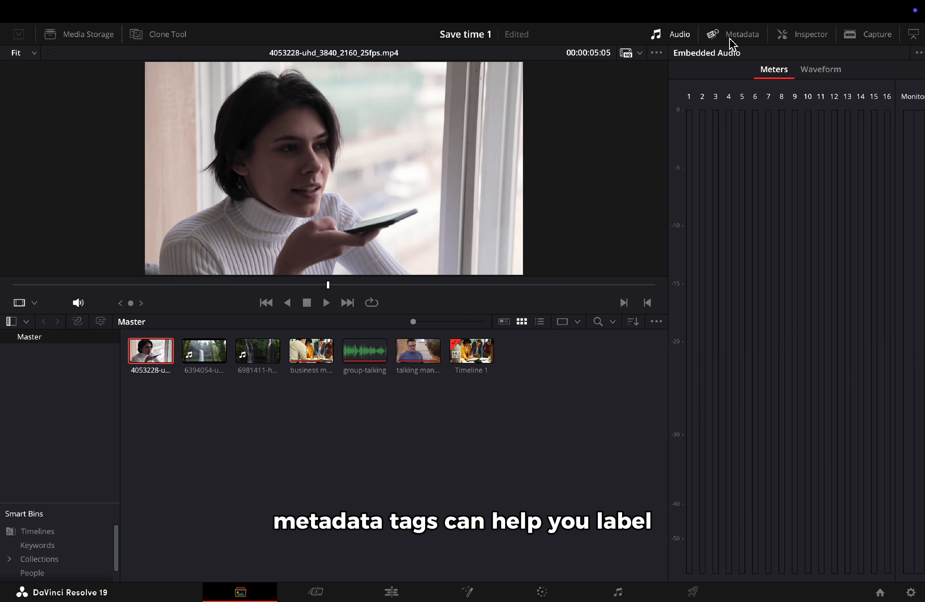
click(677, 39)
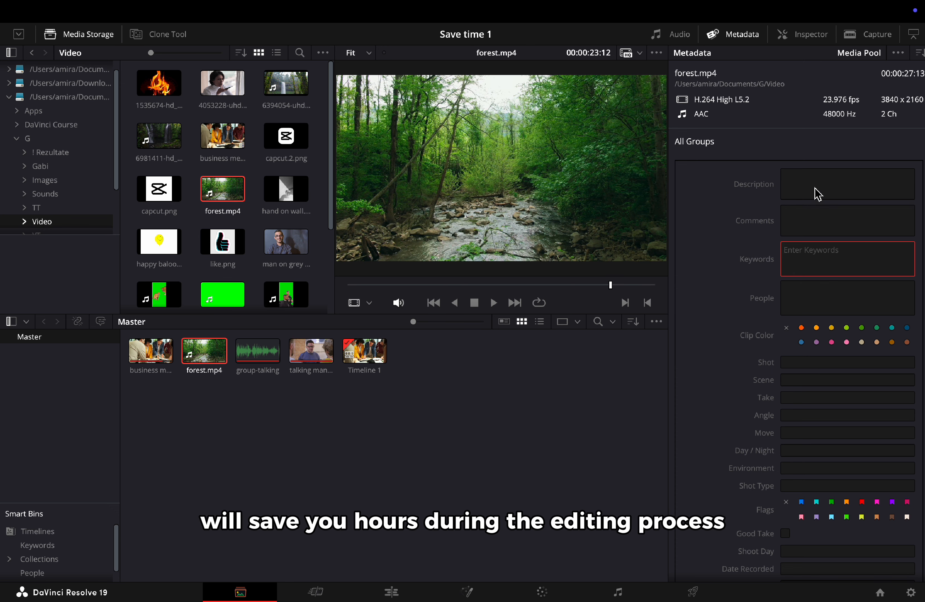
Browse the metadata fields of forest.mp4 and set the metadata display for hand on wall.mp4 to All Groups
scroll(730, 285, down, 10)
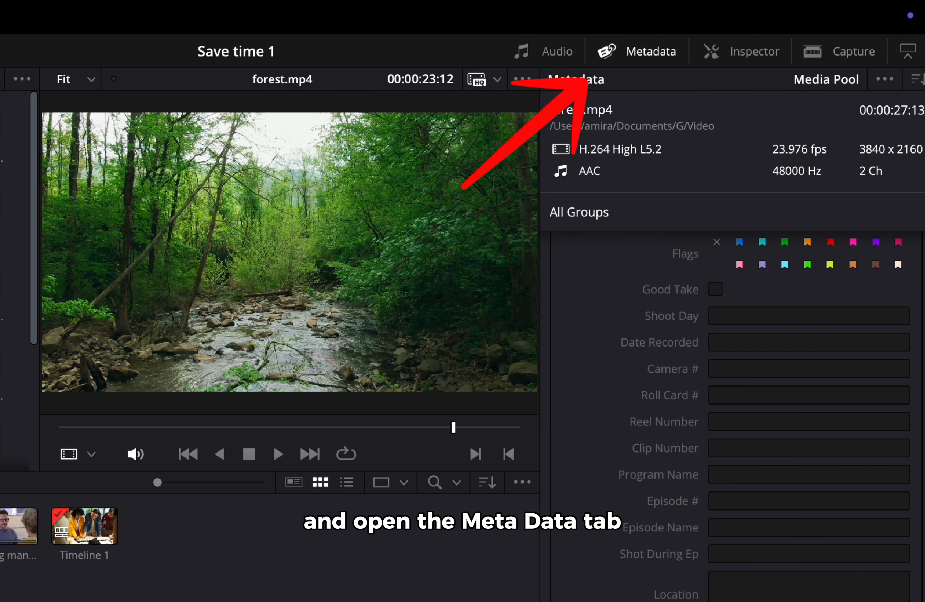
scroll(783, 357, down, 10)
scroll(730, 391, down, 15)
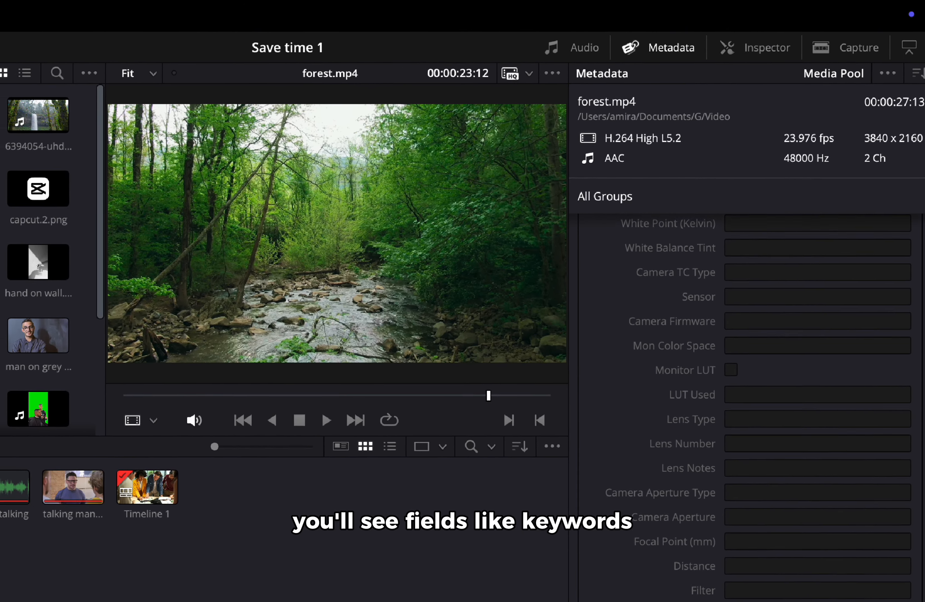
scroll(767, 566, down, 10)
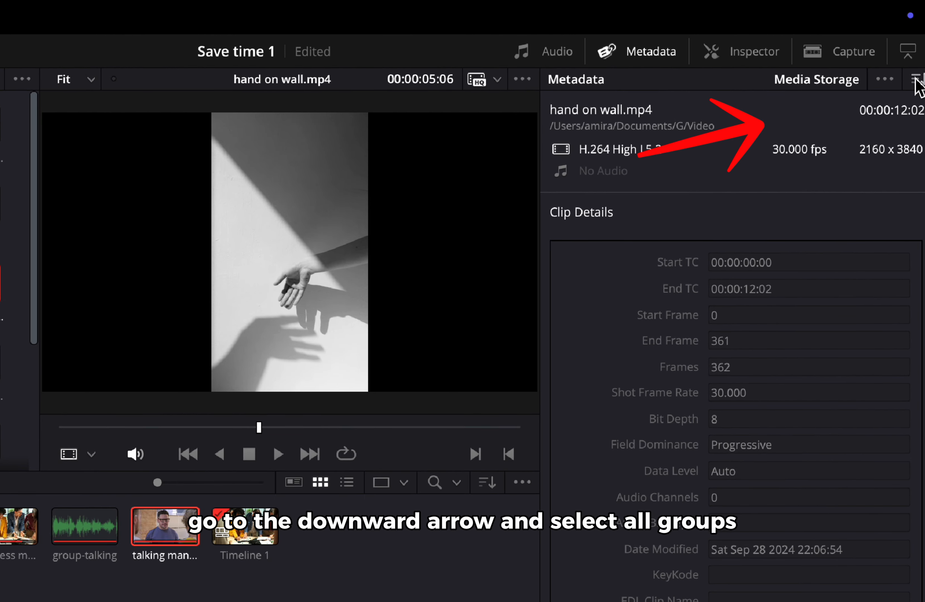
click(919, 52)
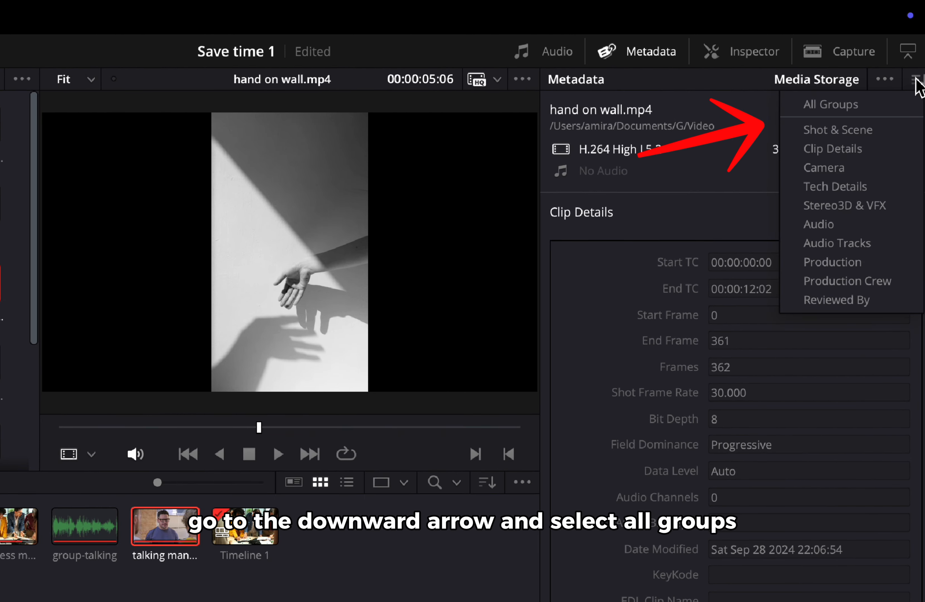
click(870, 108)
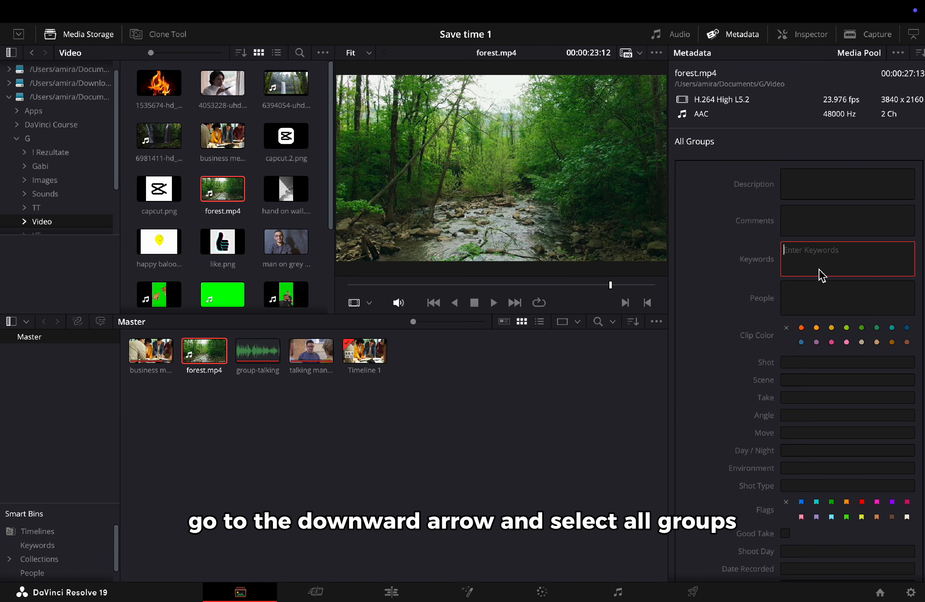
Enter the keyword "nature" for forest.mp4 and "talk" as a further keyword for talking man.mp4
text(nature)
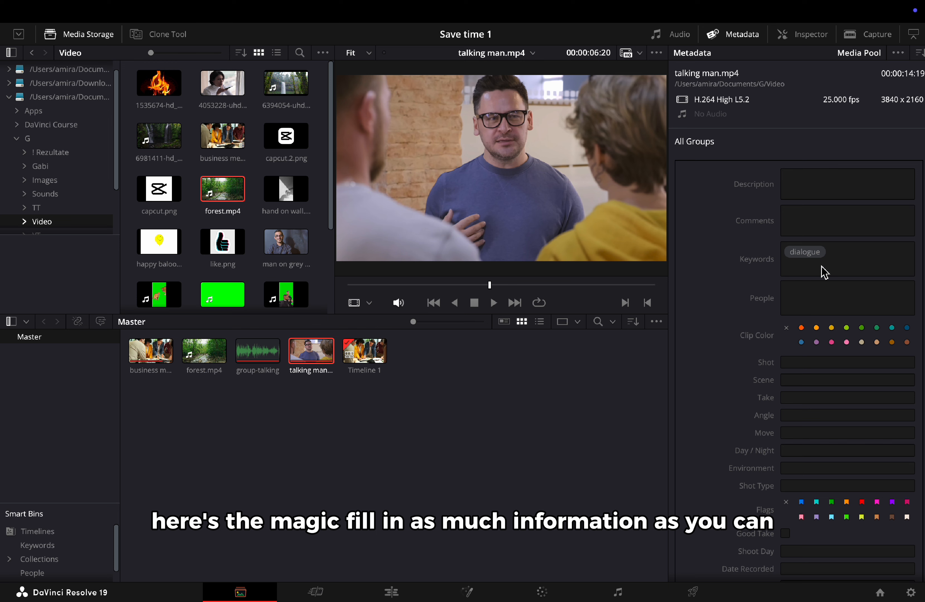
text(talk)
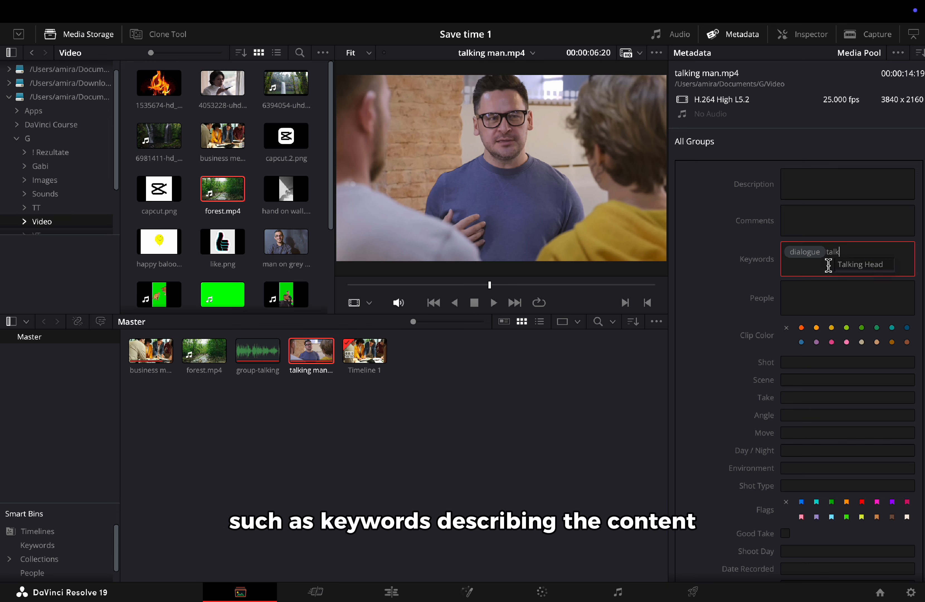
Open the keywords of the group-talking clip and the Scene entry of business meeting.mov for editing, and clear the selection
click(258, 351)
click(804, 256)
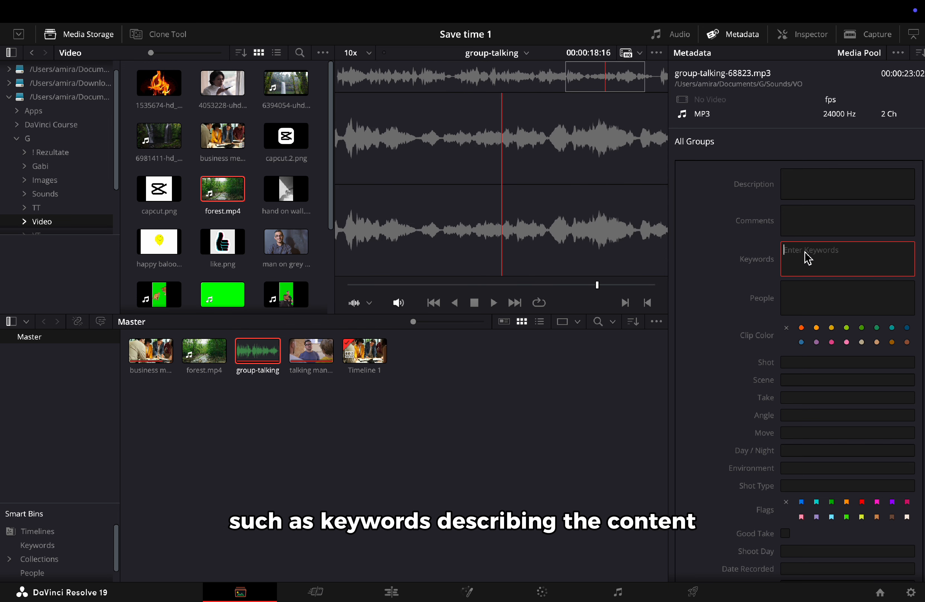
click(800, 321)
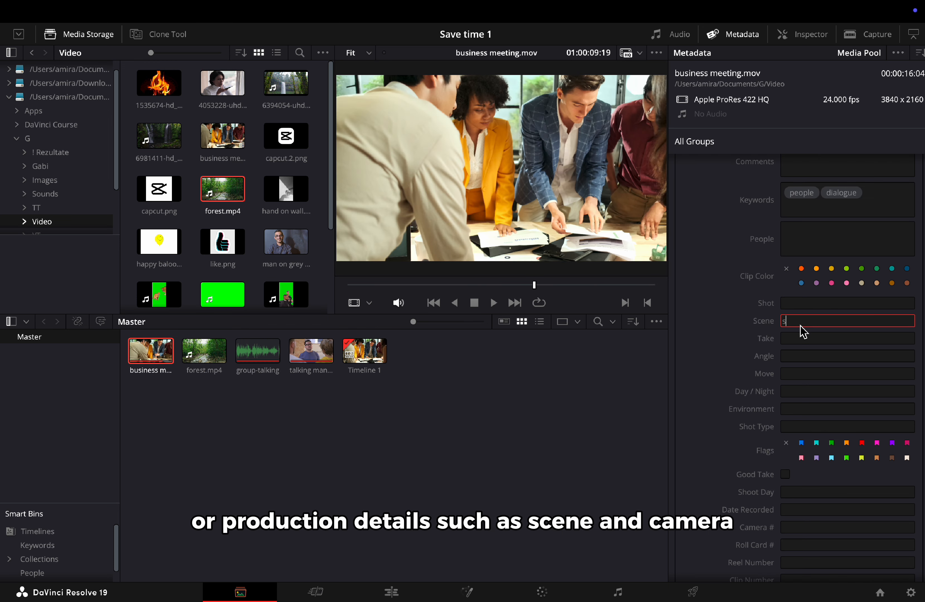
click(500, 422)
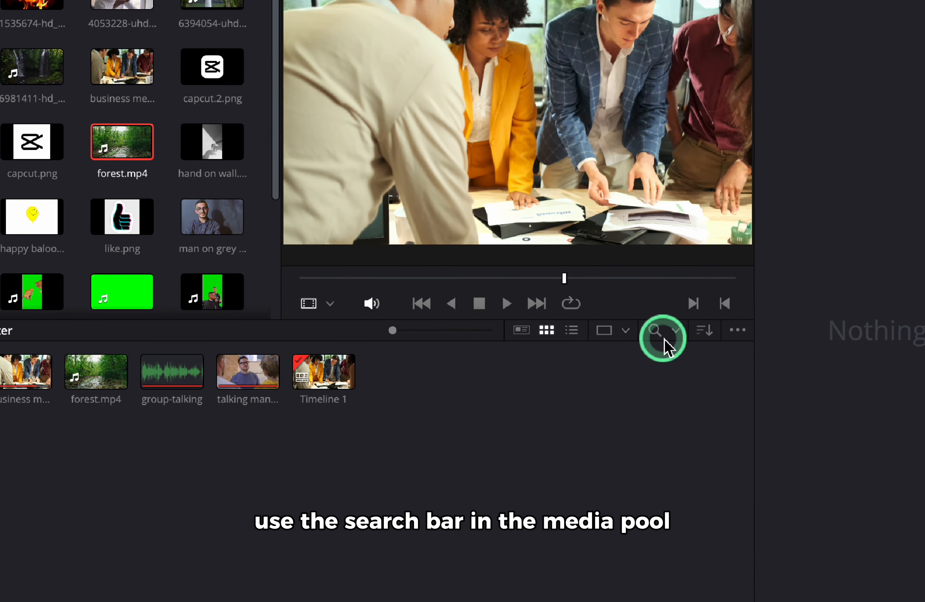
Search the media pool for "nature", filtering by Keyword
click(668, 337)
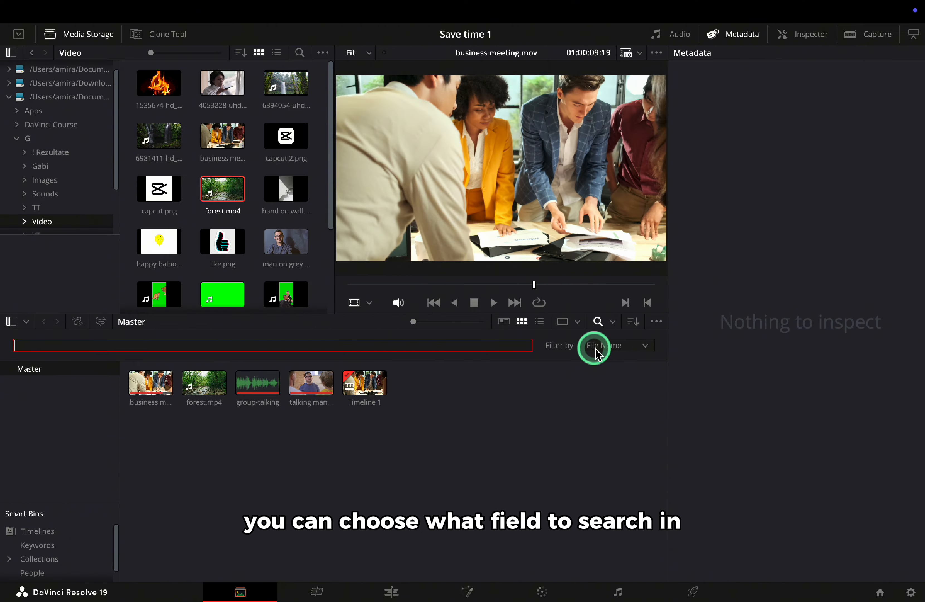
click(660, 367)
click(633, 359)
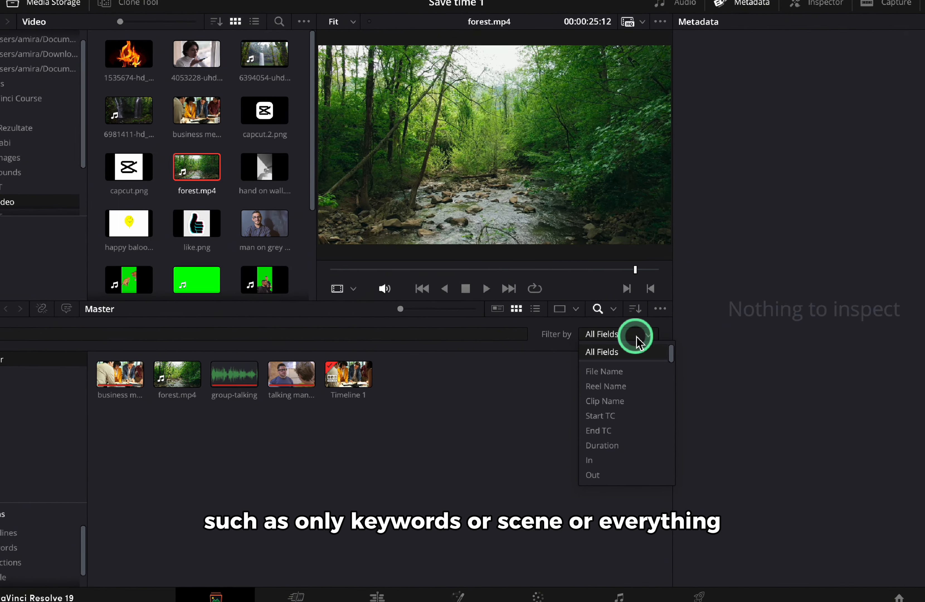
scroll(651, 341, down, 5)
key(k)
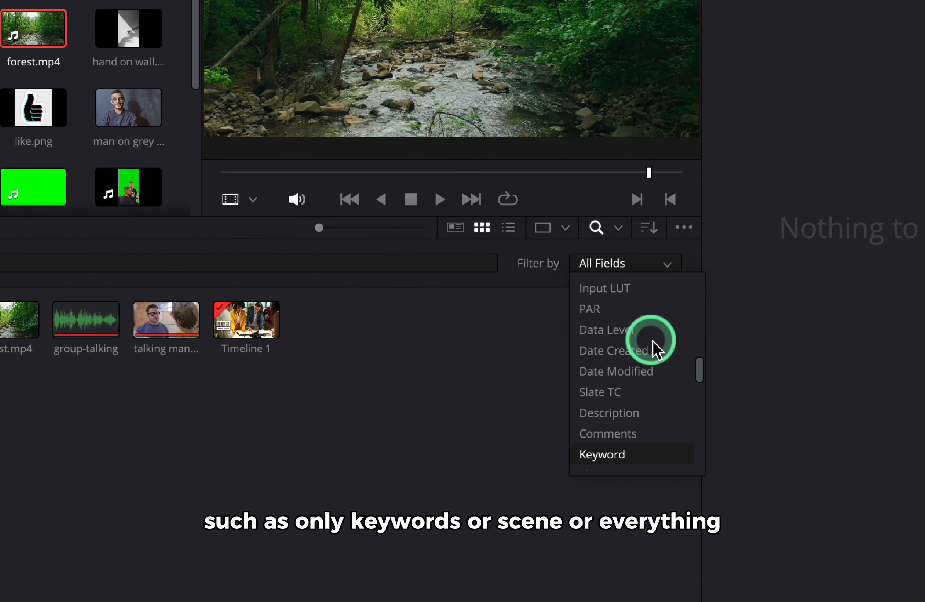
key(Return)
text(nature)
Create a smart bin with the MediaPool Properties rule Keywords contains "nature"
click(182, 15)
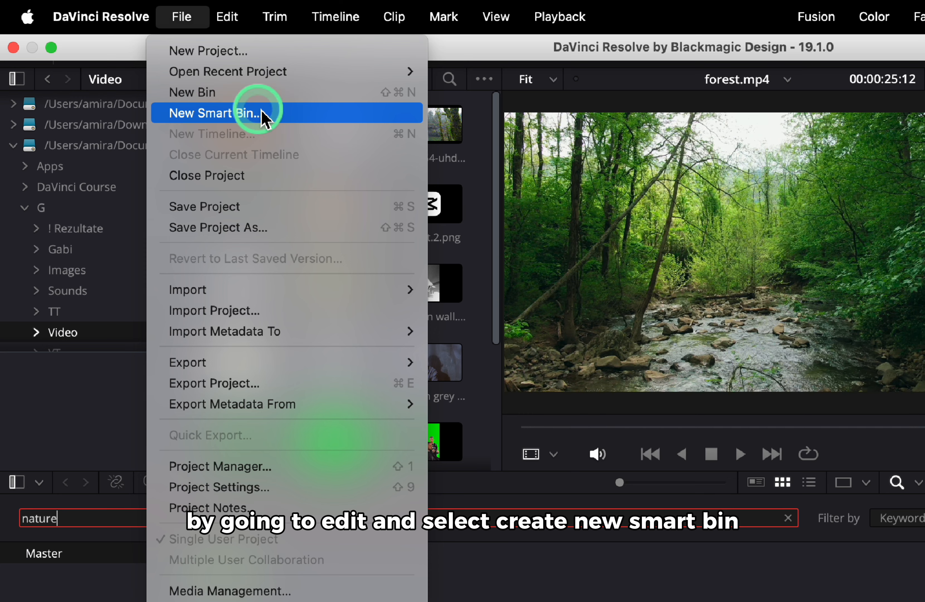
click(291, 116)
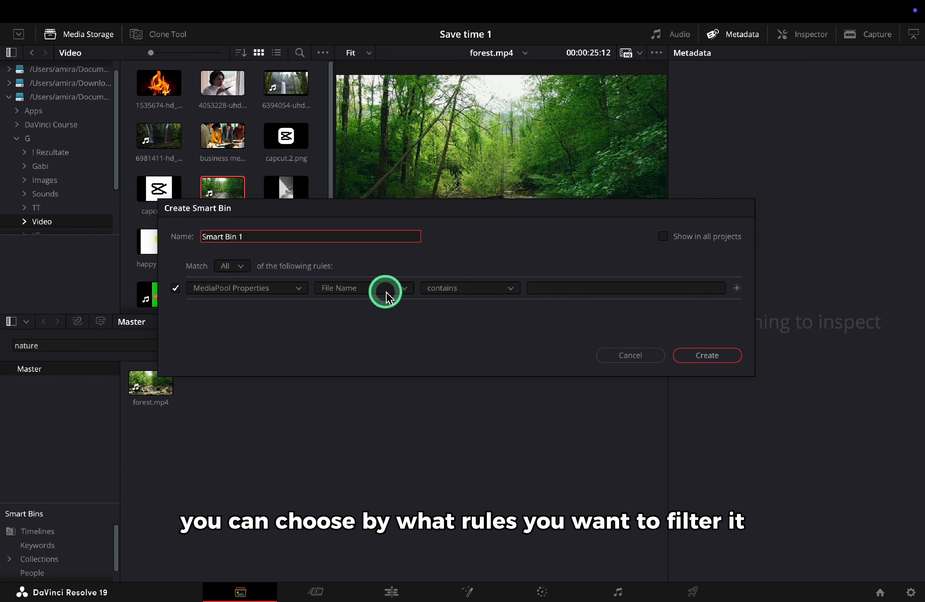
click(594, 437)
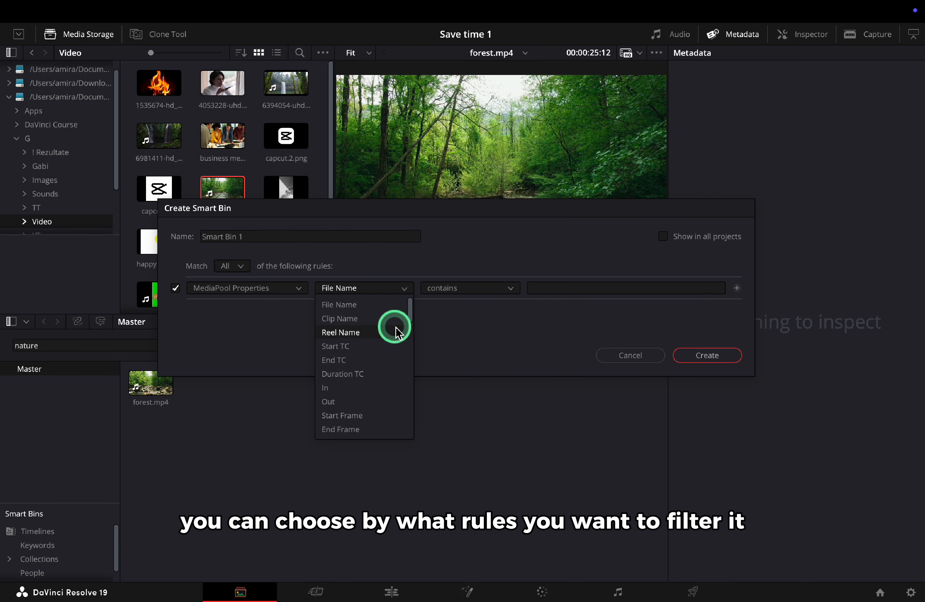
scroll(402, 341, down, 5)
click(404, 345)
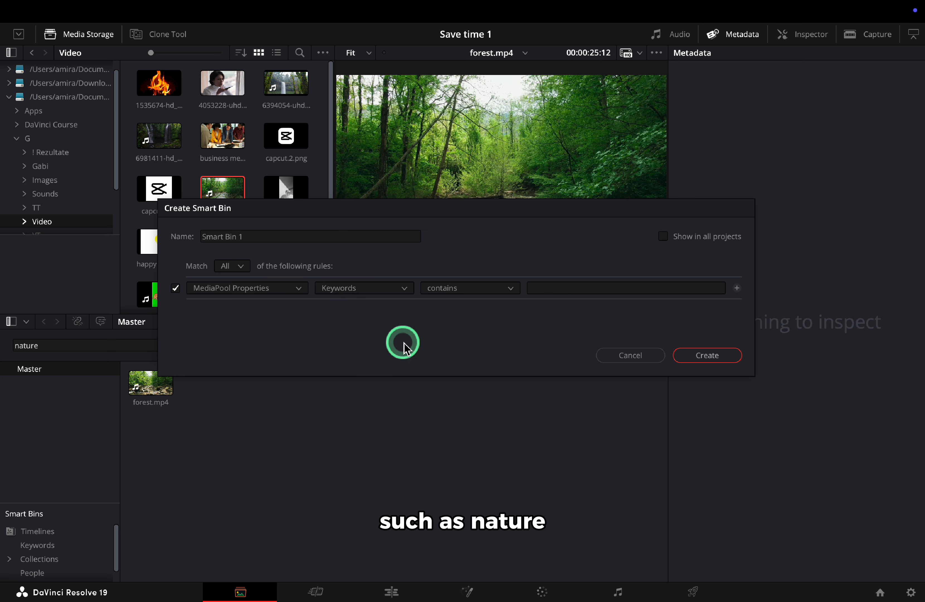
click(548, 289)
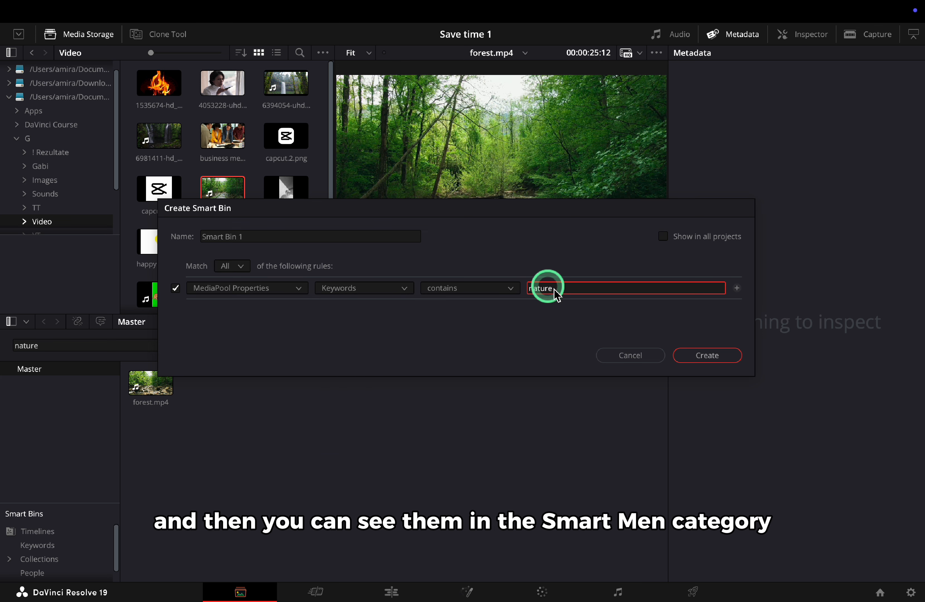
click(707, 354)
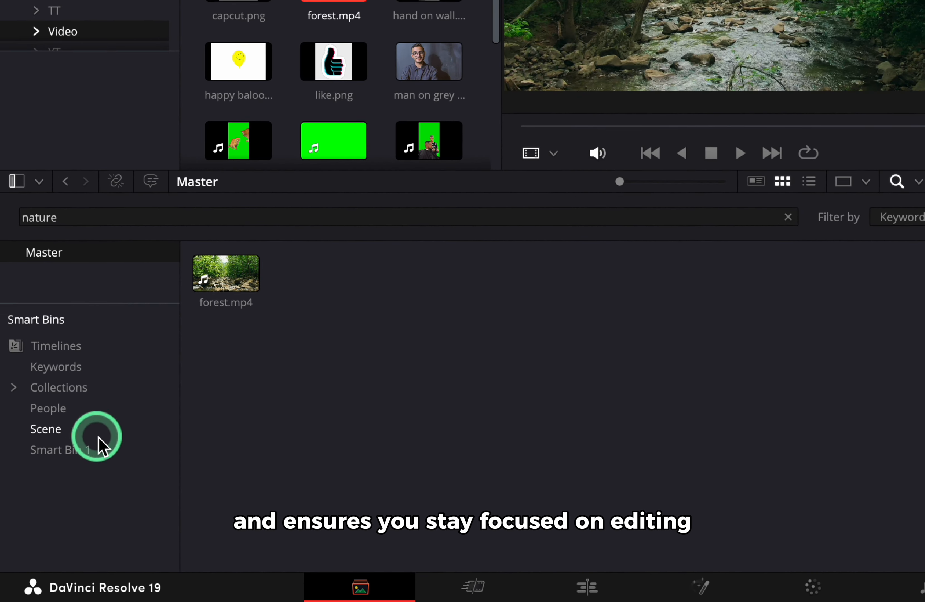
Open the new smart bin and rename it "nature"
click(96, 451)
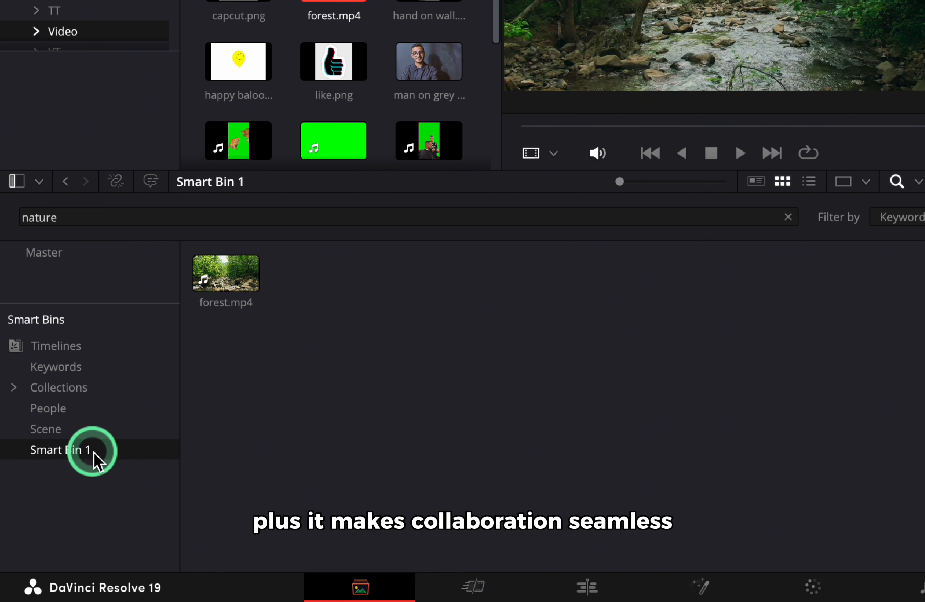
double_click(67, 452)
text(na)
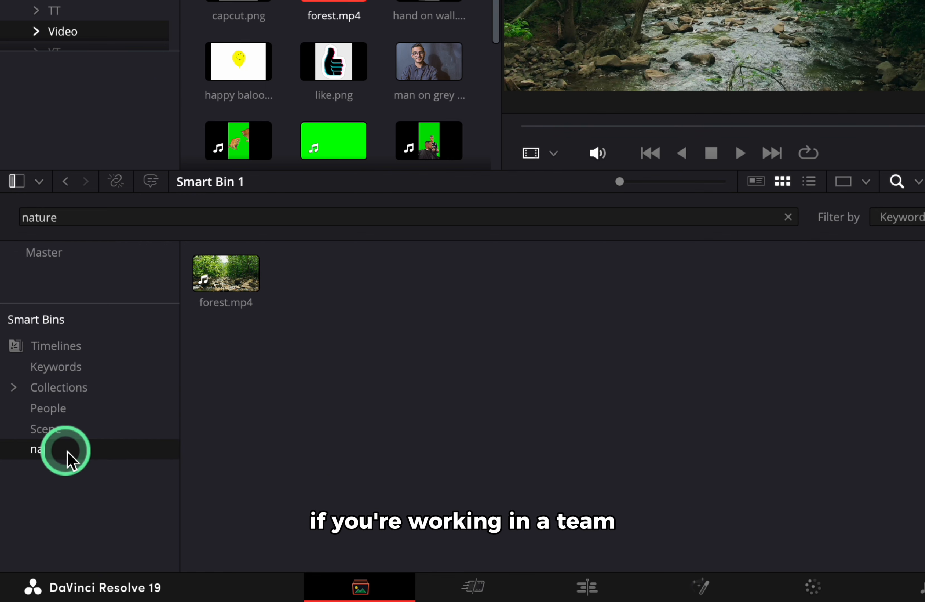
text(ture)
key(Return)
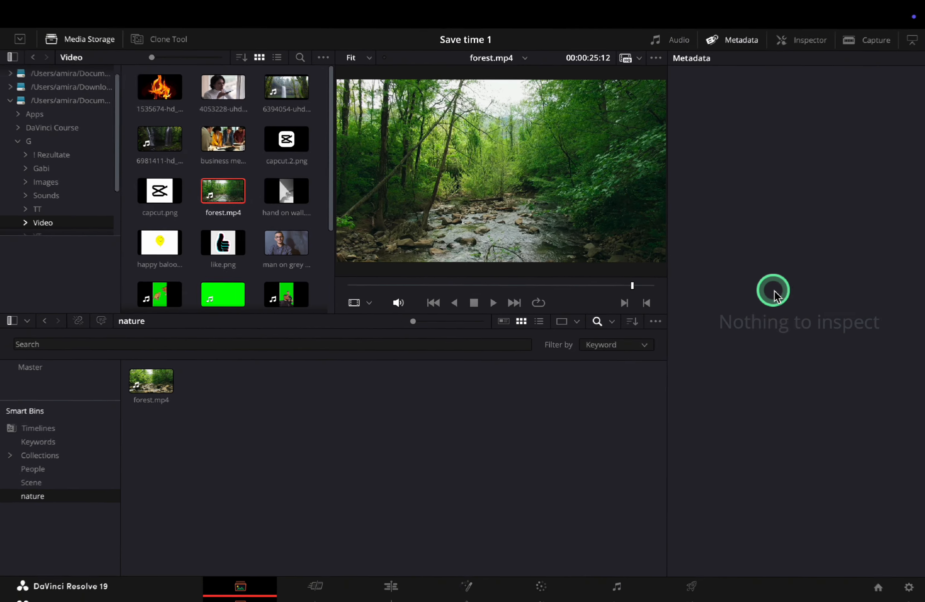
Hide the Metadata panel and switch to the Cut page, moving the Timeline 1 playhead to about 01:00:11:13
click(739, 35)
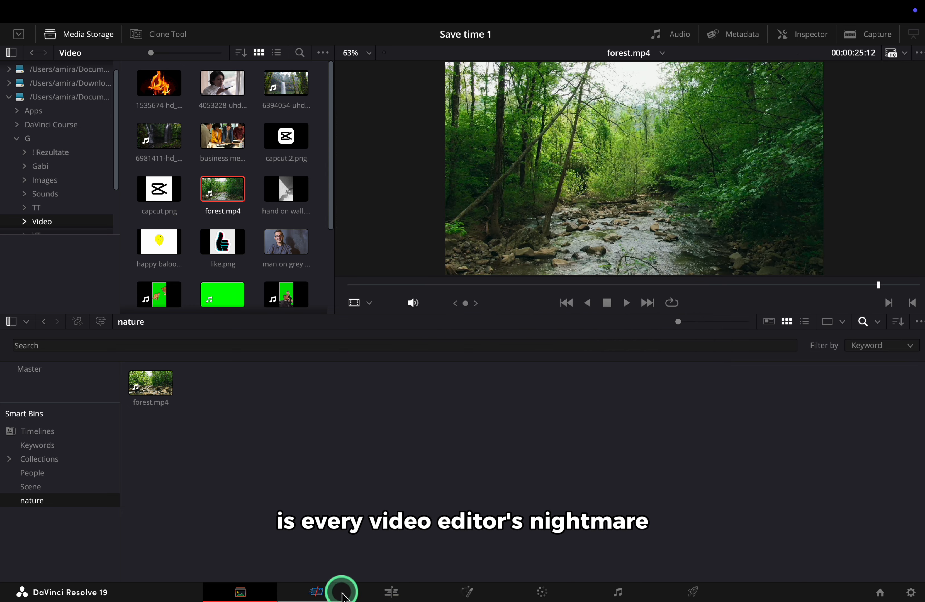
click(340, 591)
scroll(383, 481, left, 6)
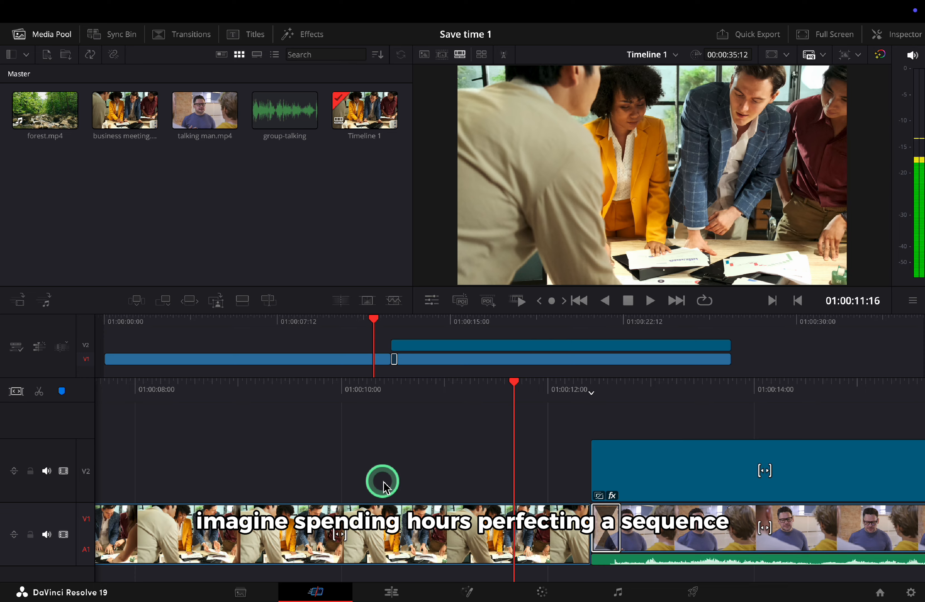
scroll(383, 481, right, 8)
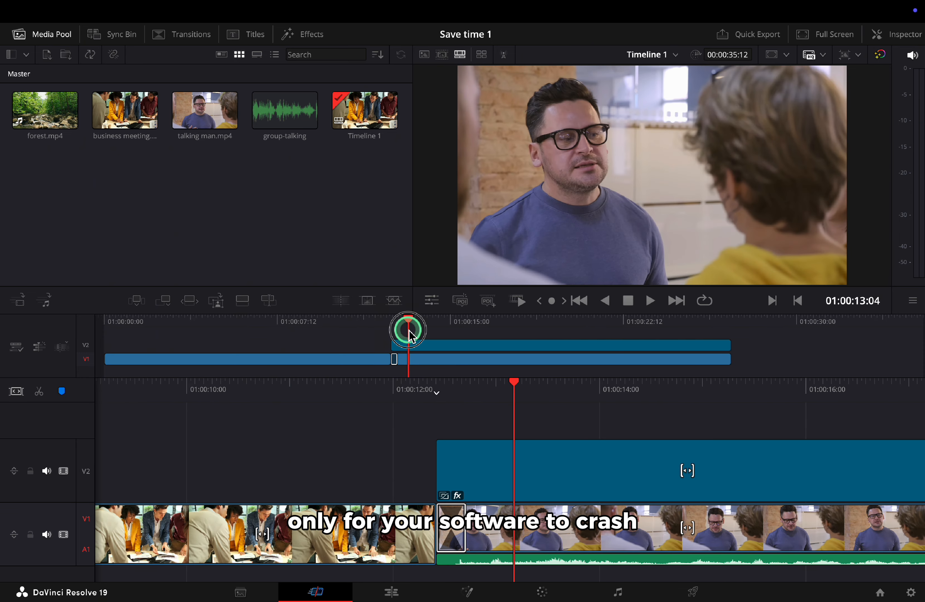
drag(406, 327, 373, 332)
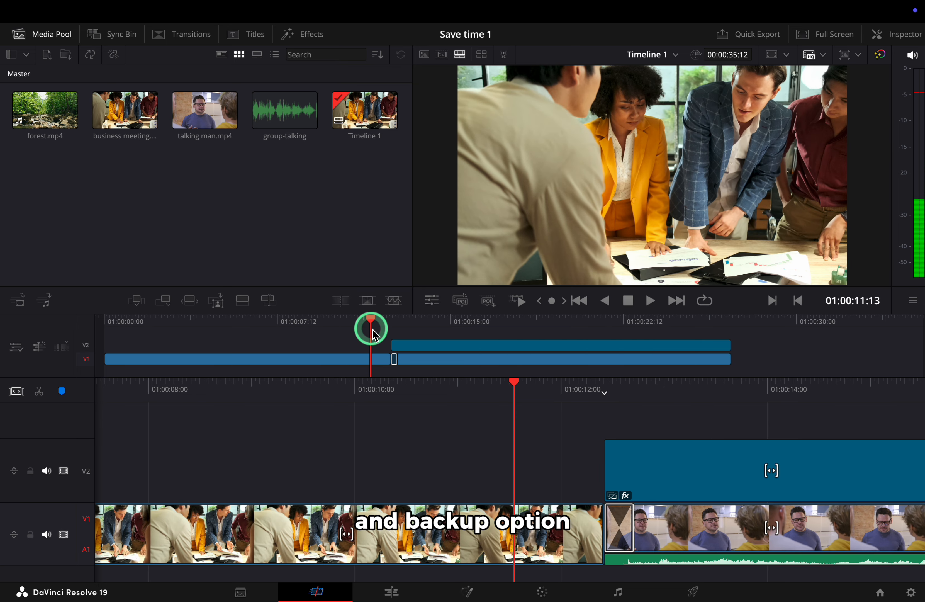
Open the Project Save and Load settings in the user preferences
mouse_move(414, 4)
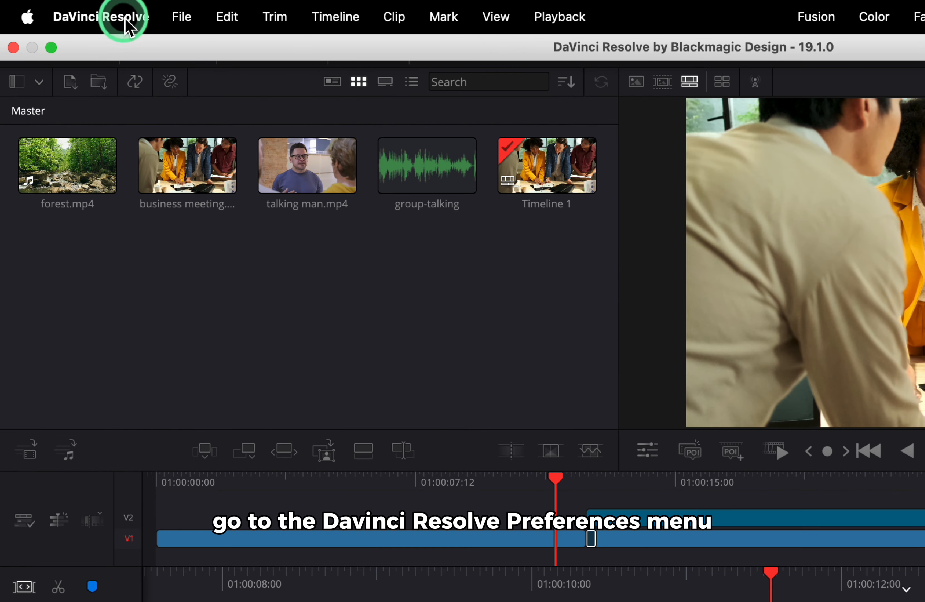
click(124, 16)
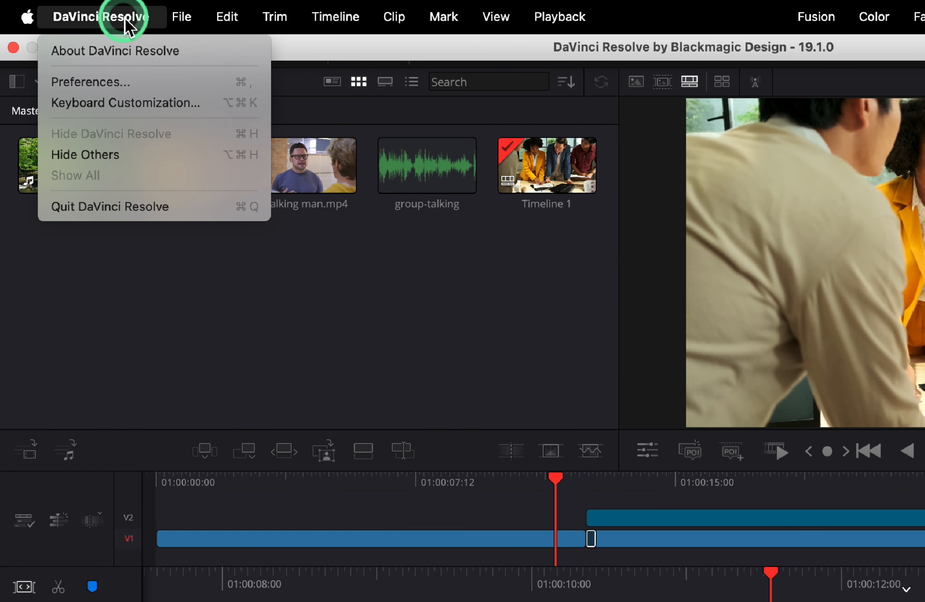
click(149, 82)
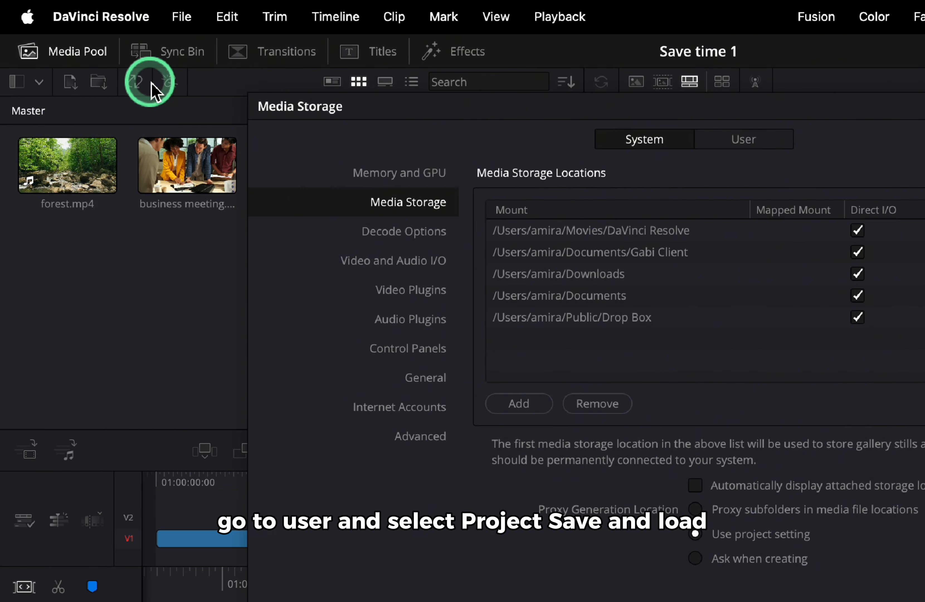
click(504, 94)
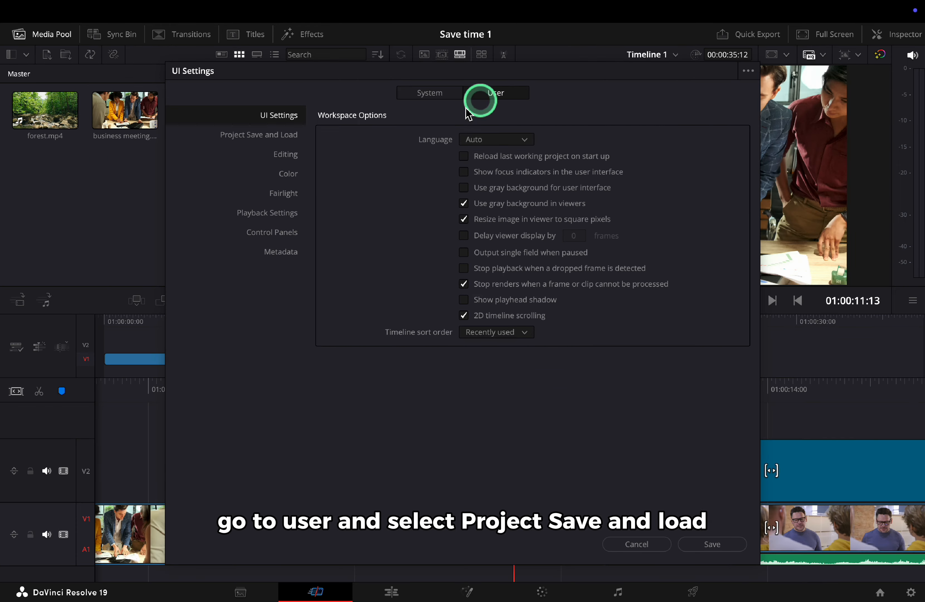
click(284, 136)
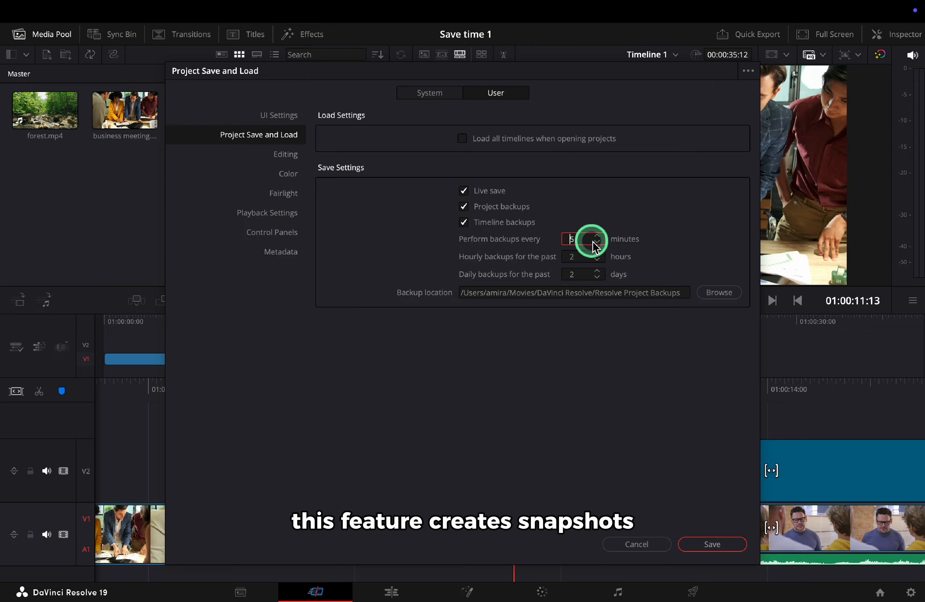
Set backups to run every 5 minutes and hourly backups to cover the past 2 hours, and save the preferences
click(599, 242)
click(597, 242)
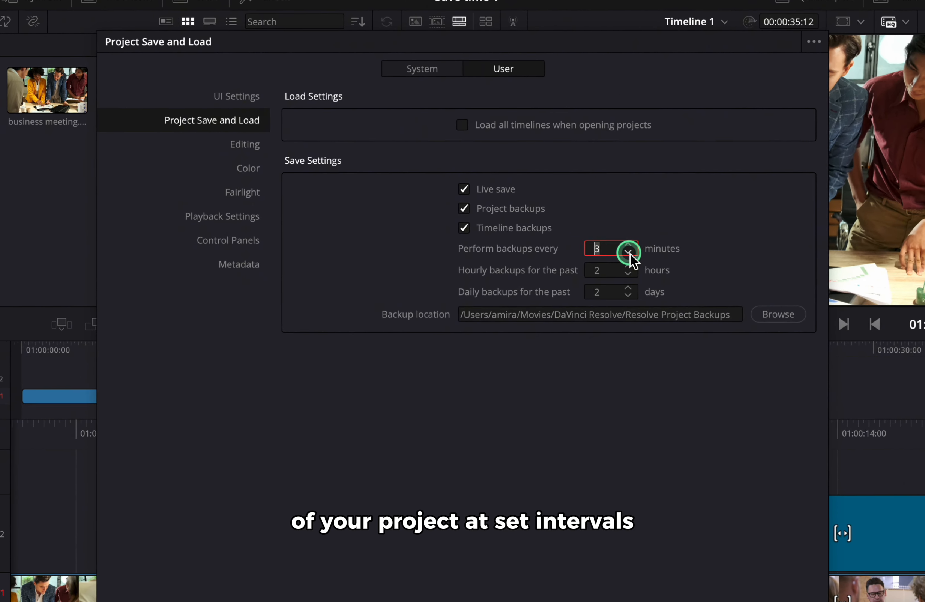
click(627, 244)
click(628, 245)
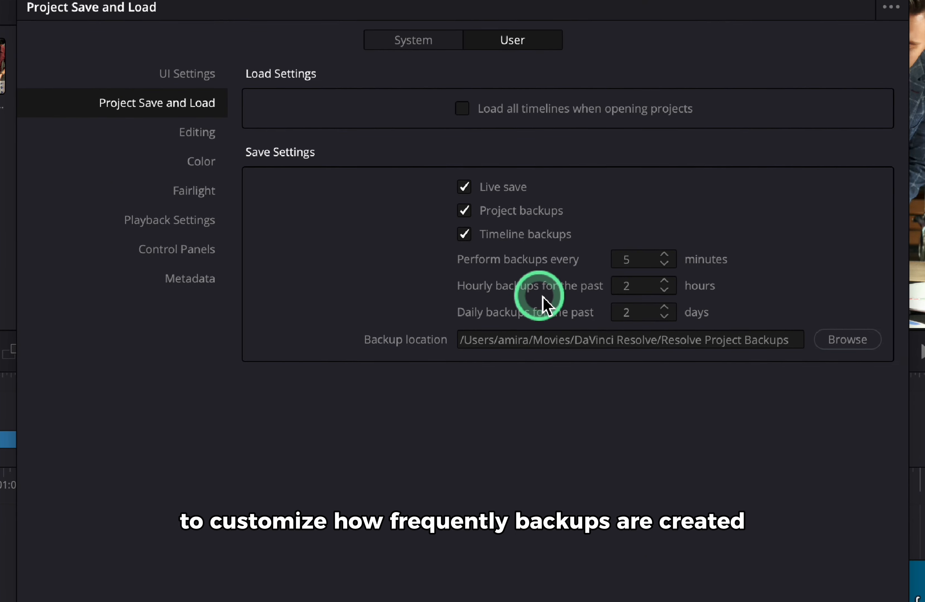
click(665, 290)
click(664, 281)
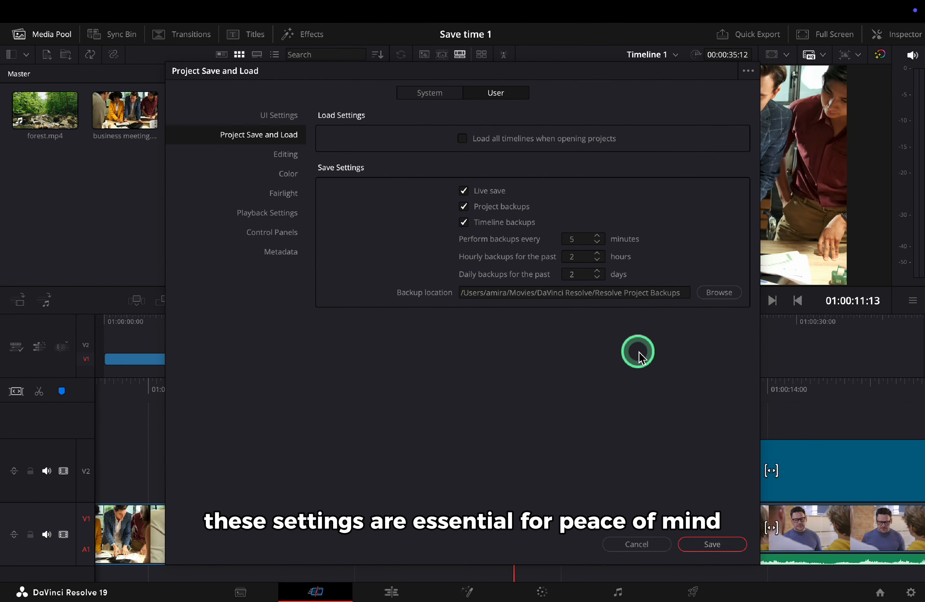
click(702, 548)
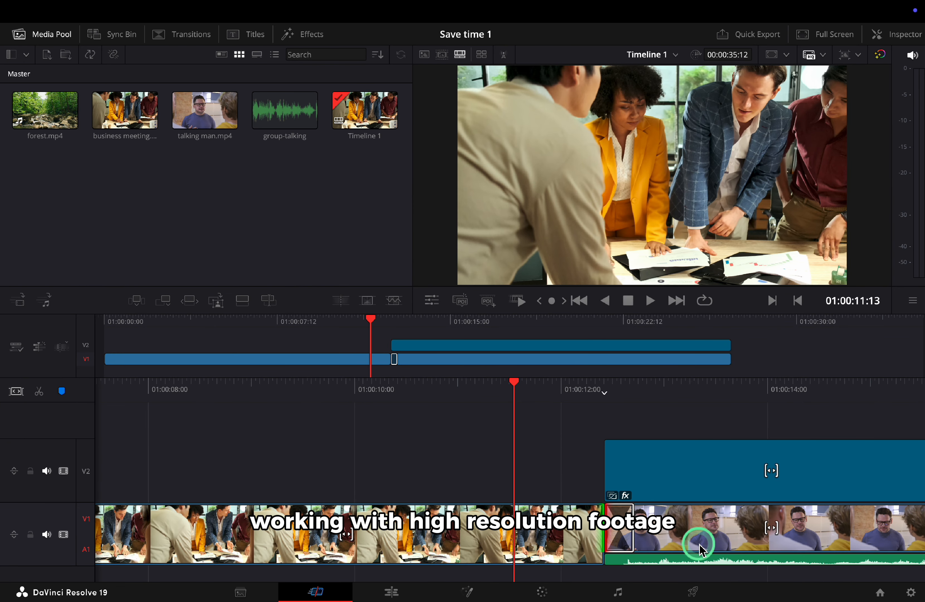
Open the Master bin on the Media page and generate proxy media for talking man.mp4
drag(372, 324, 378, 327)
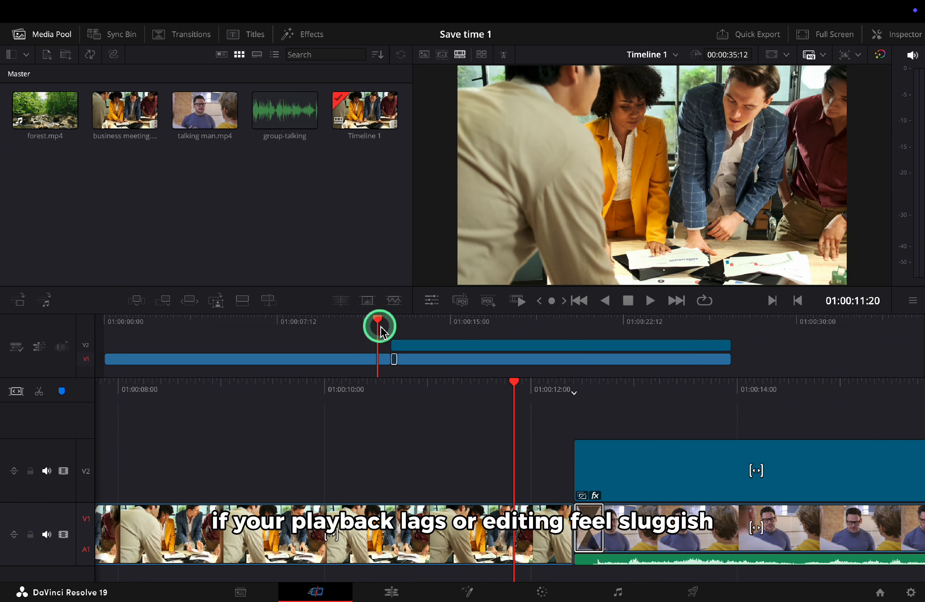
click(253, 591)
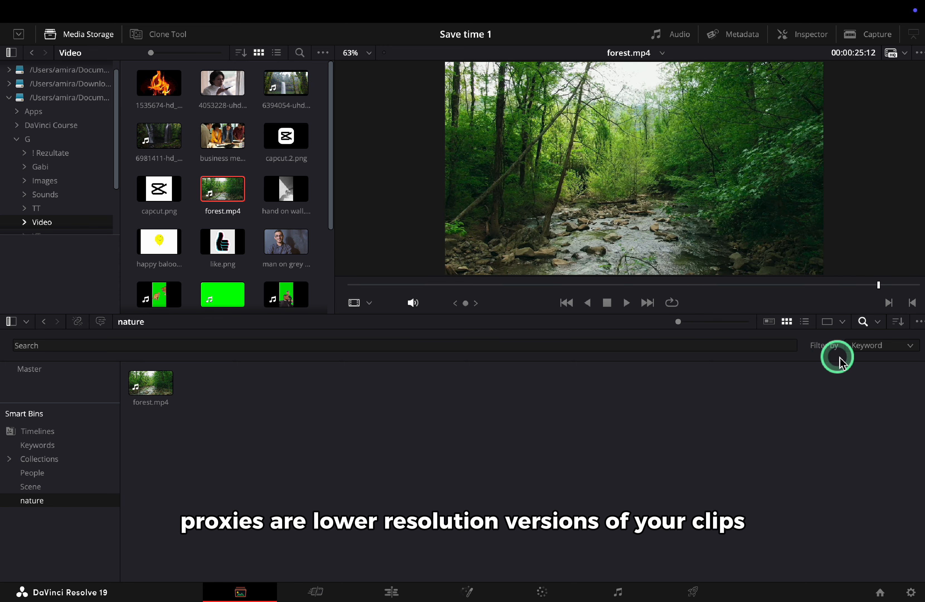
click(75, 376)
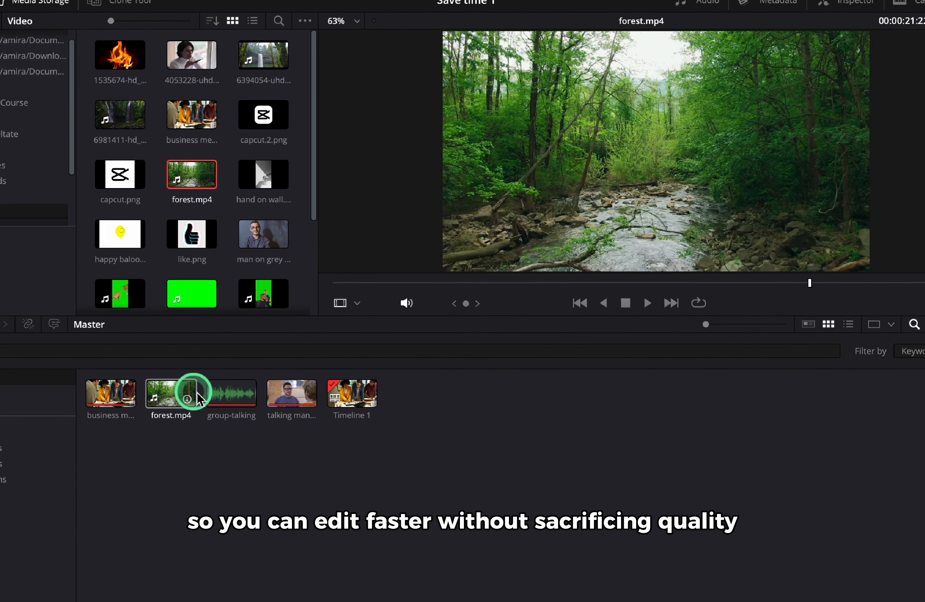
click(275, 410)
right_click(275, 410)
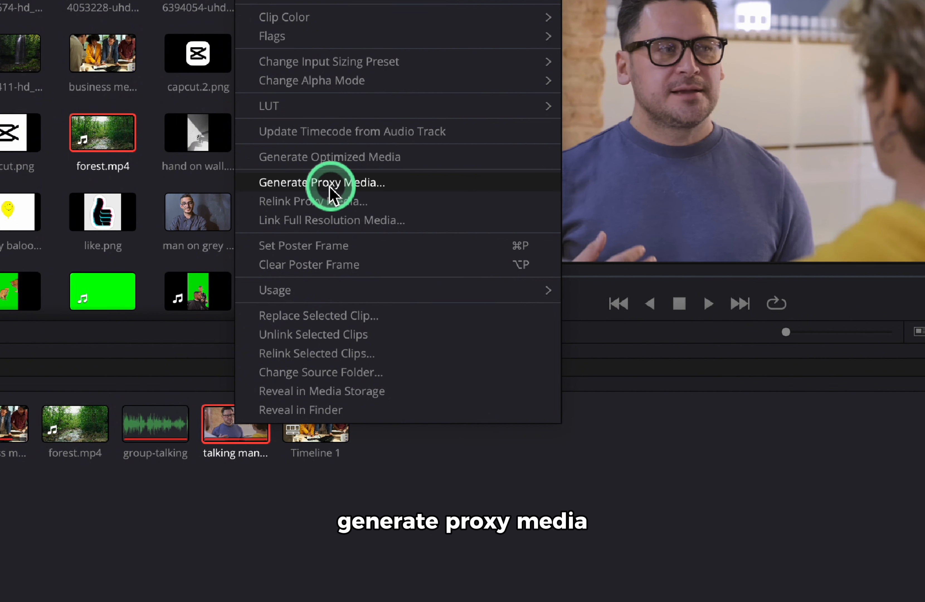
click(392, 184)
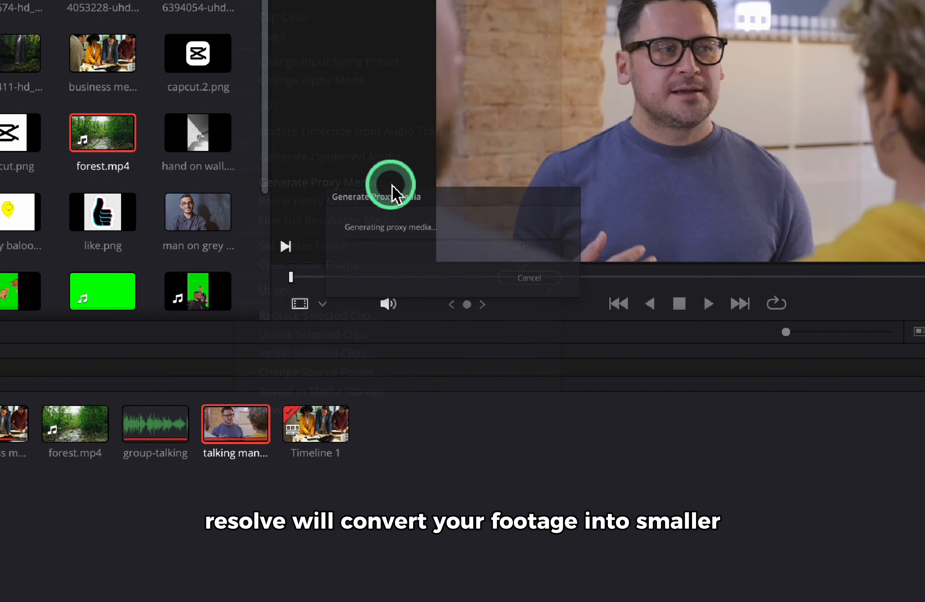
Review the Optimized Media and Render Cache options in the project settings and the playback options, without changing anything
click(911, 592)
scroll(358, 300, down, 10)
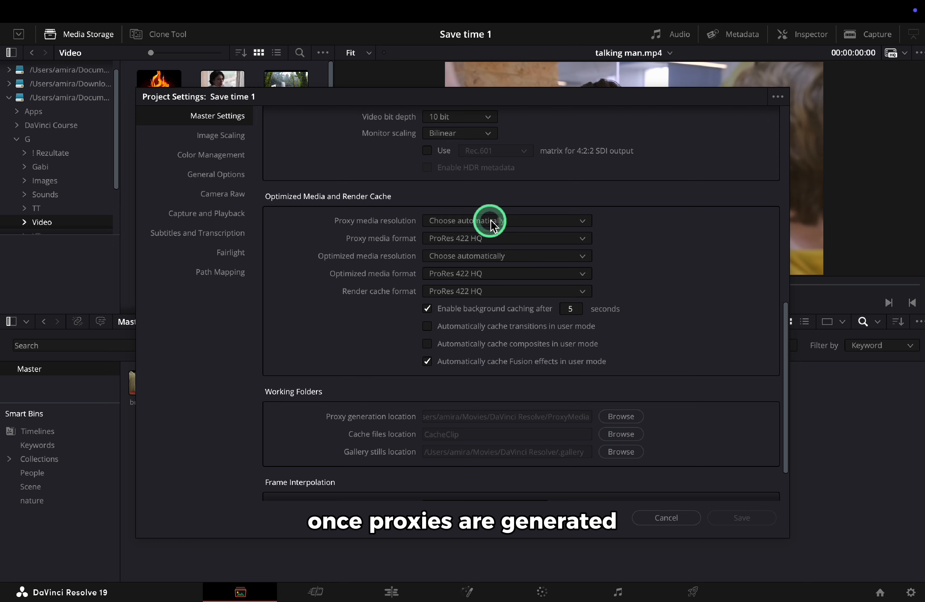
click(675, 516)
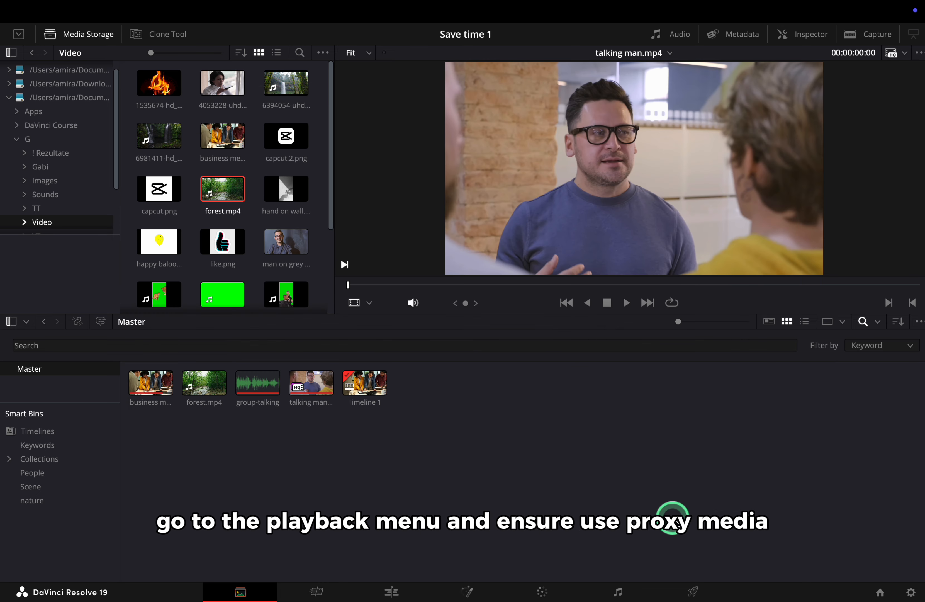
click(385, 12)
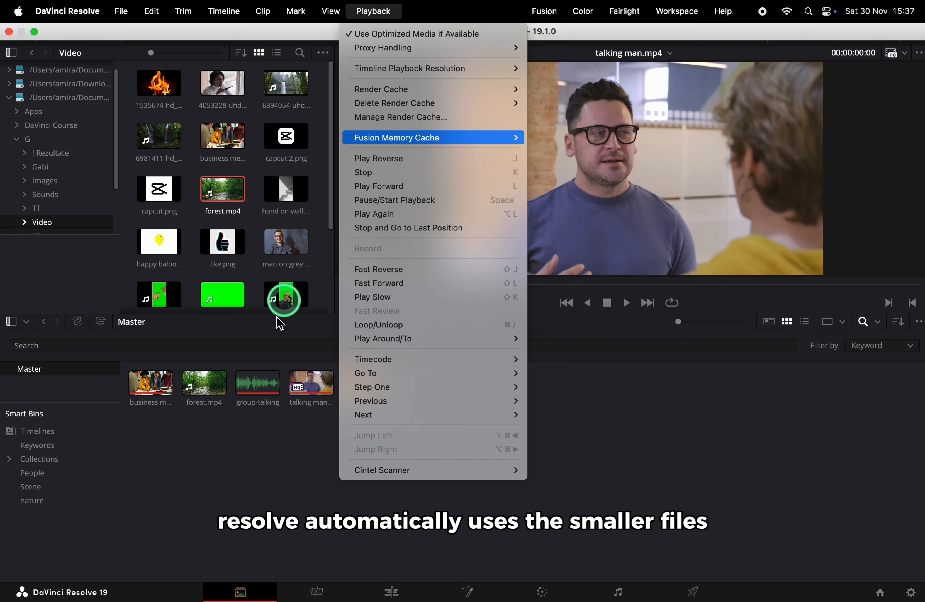
click(279, 323)
Switch to the Edit page and move the Timeline 1 playhead to about 01:00:11:09
click(391, 594)
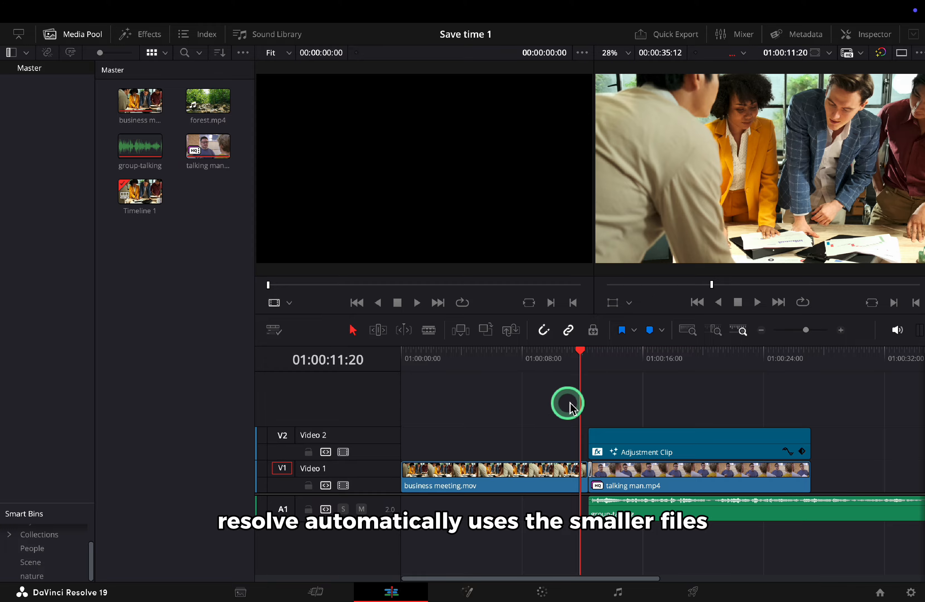
mouse_move(583, 361)
mouse_down()
mouse_move(510, 367)
mouse_move(624, 365)
mouse_move(539, 365)
mouse_move(577, 366)
mouse_up()
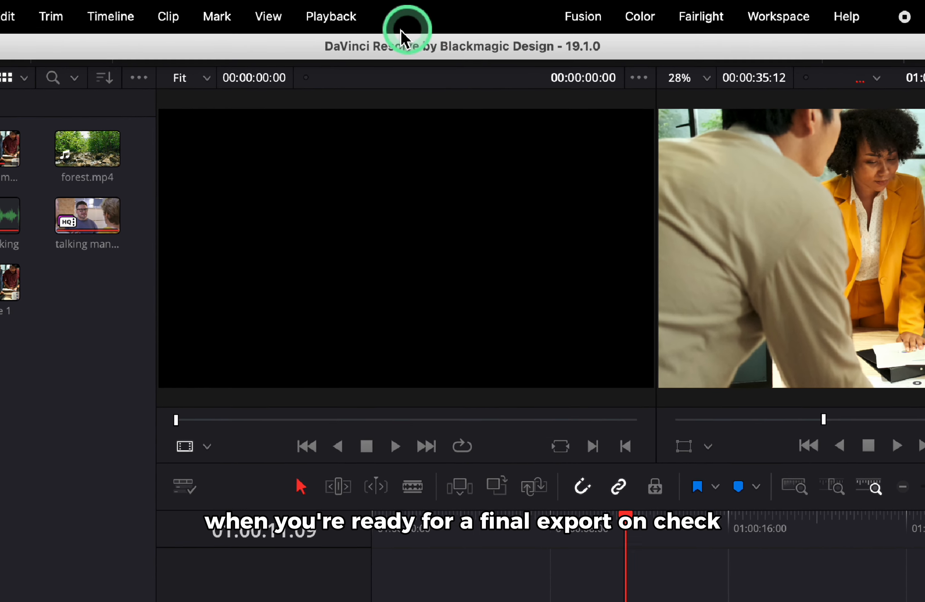
Turn off the playback option Use Optimized Media if Available
click(331, 16)
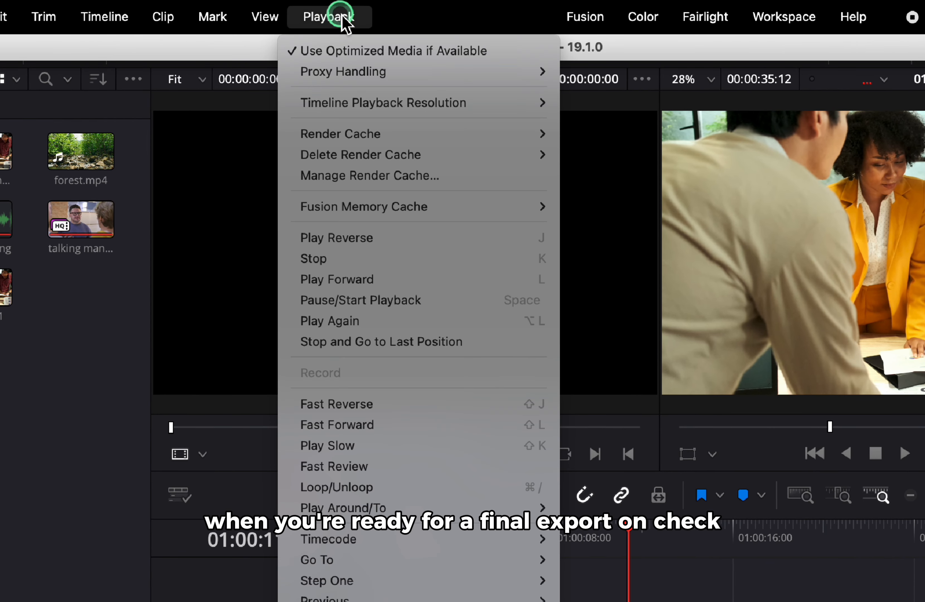
click(394, 47)
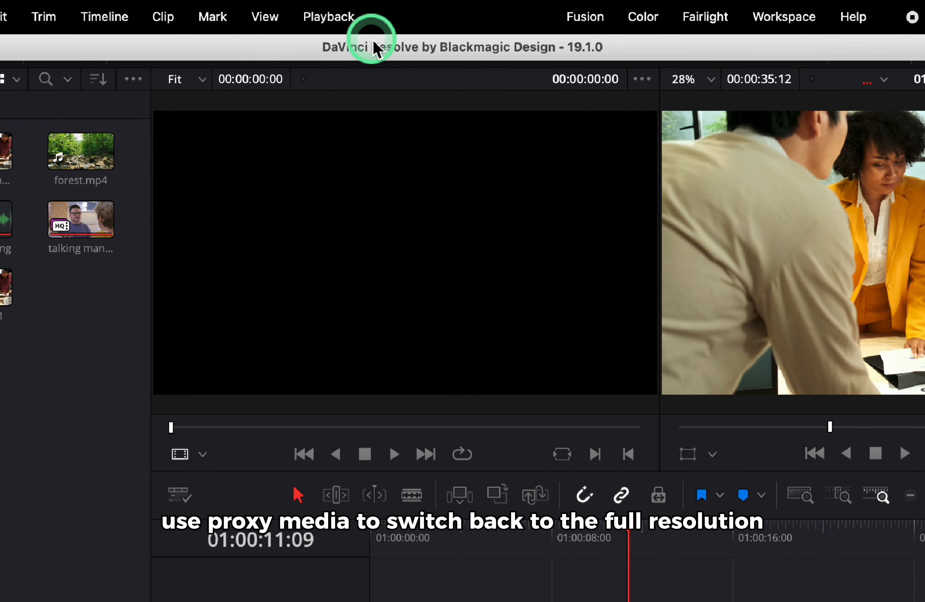
click(329, 16)
click(436, 51)
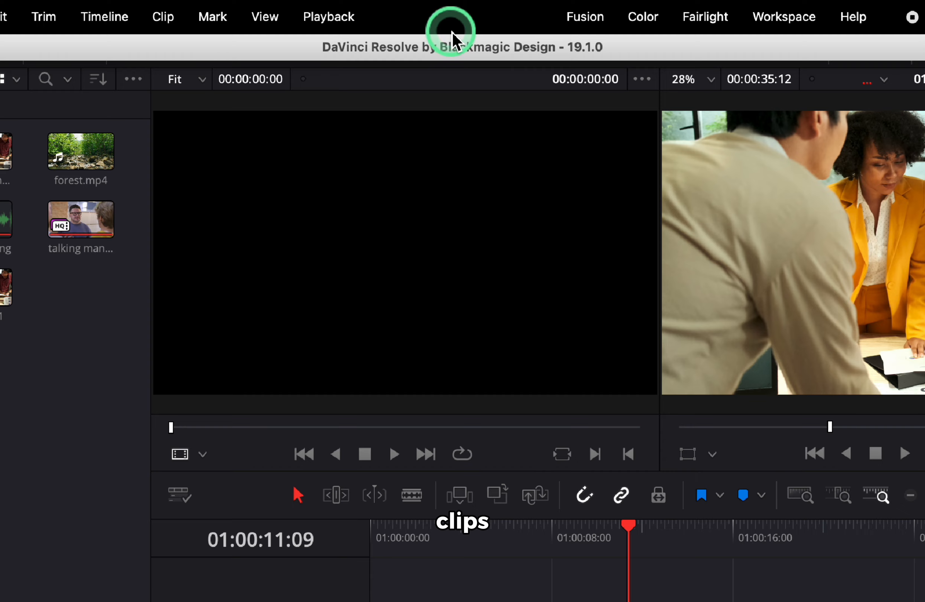
click(330, 18)
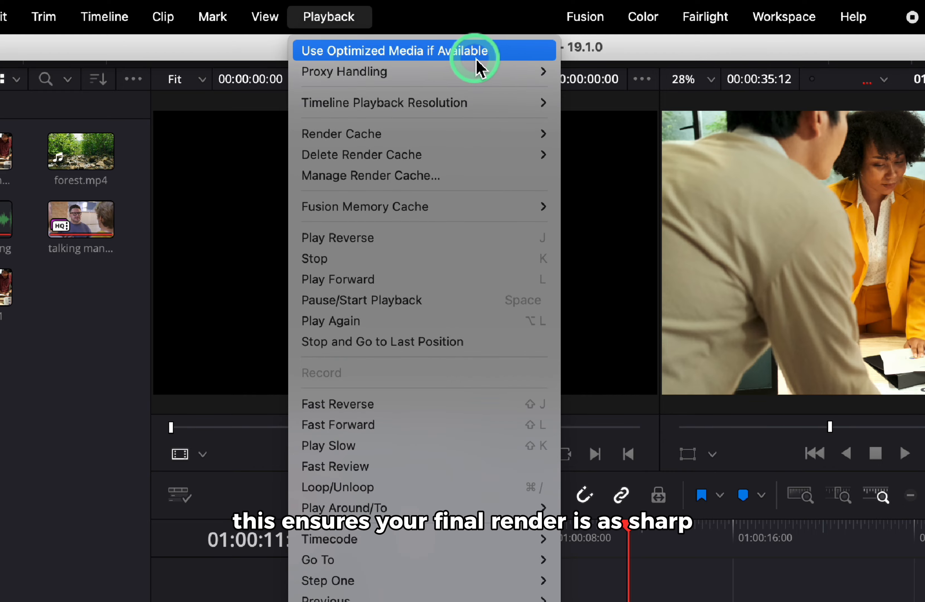
click(640, 575)
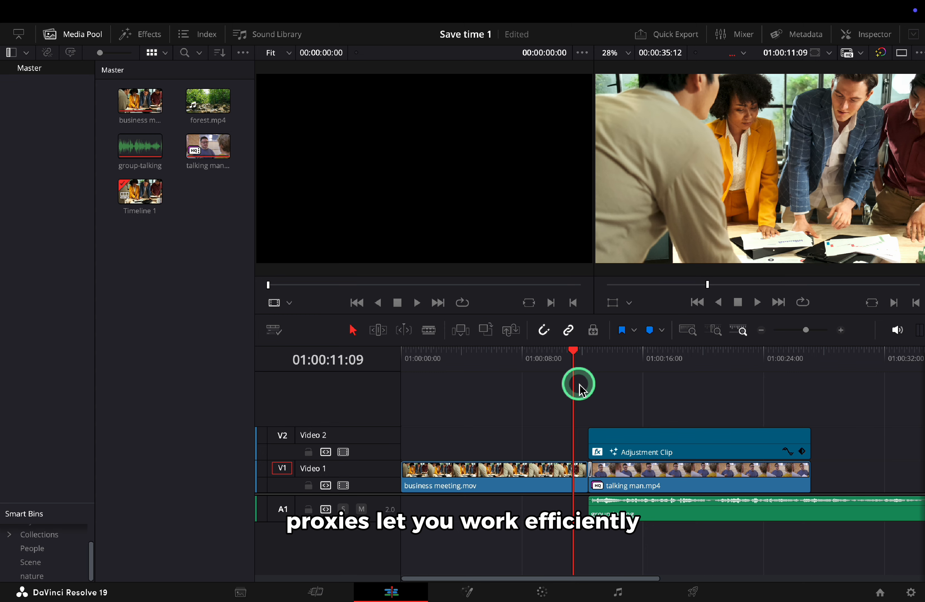
Collapse the storage folder tree on the Media page and preview the waterfall and forest clips in the Video folder
click(240, 592)
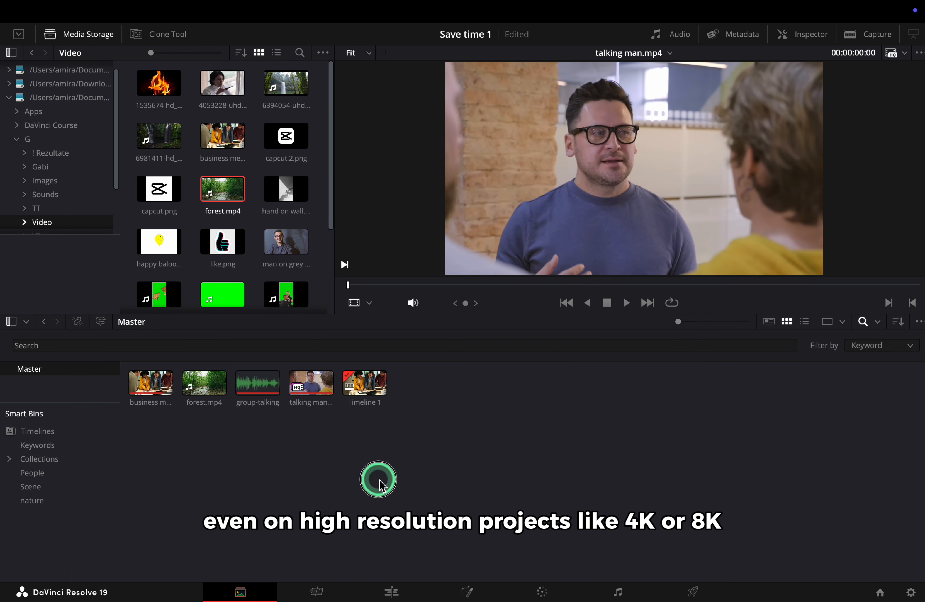
click(10, 97)
click(288, 83)
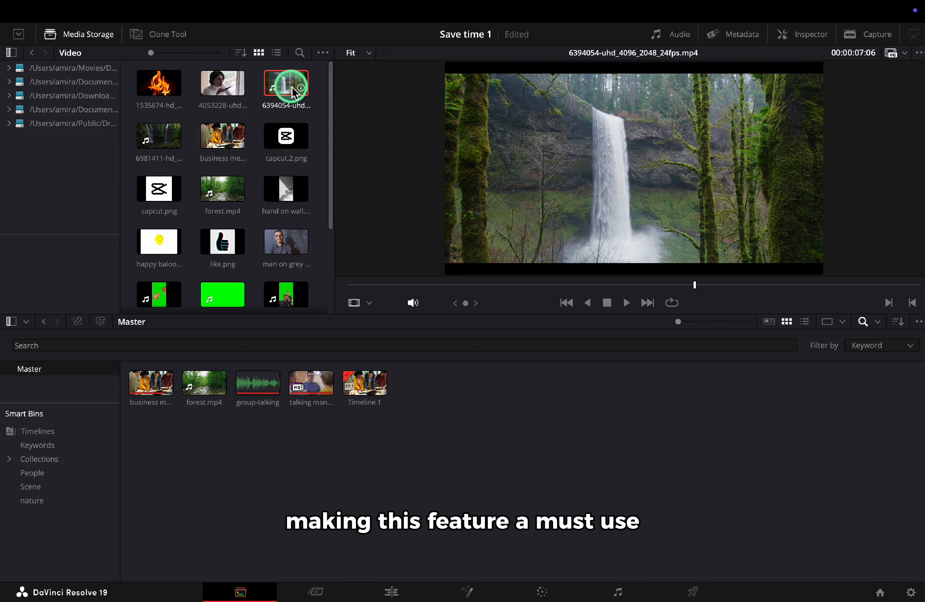
click(164, 141)
click(220, 191)
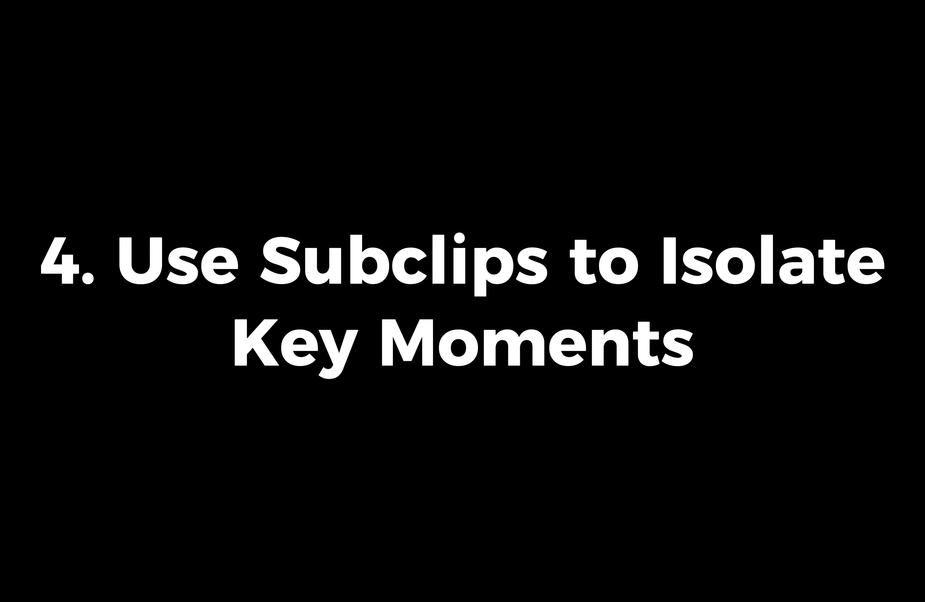
click(174, 142)
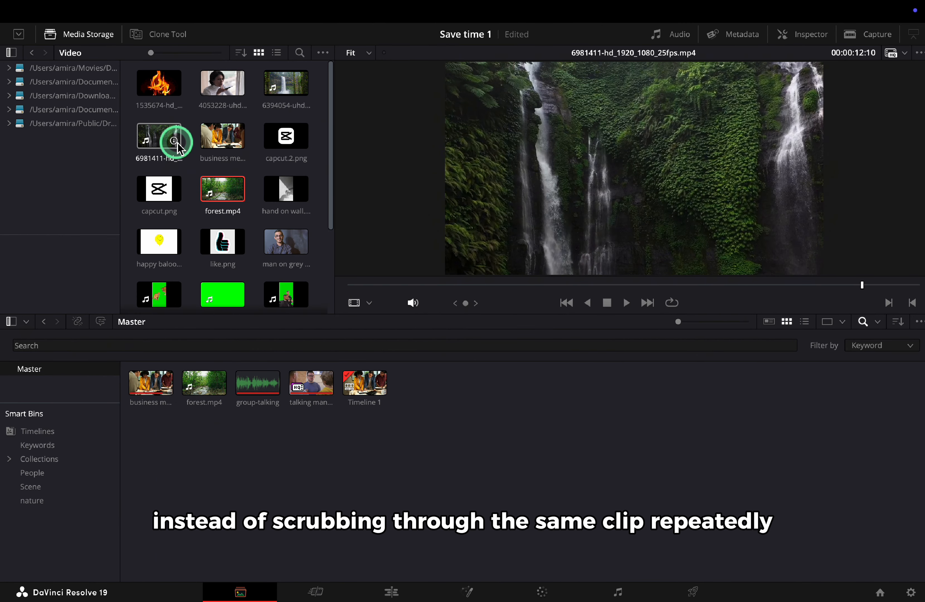
scroll(180, 148, down, 1)
click(221, 154)
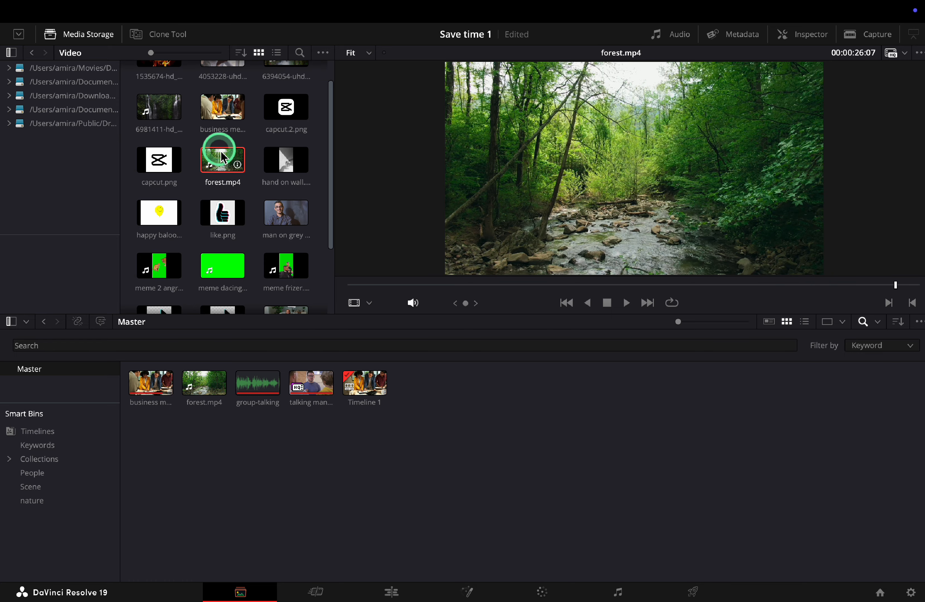
Return to the Edit page and load forest.mp4 into the source viewer
click(391, 591)
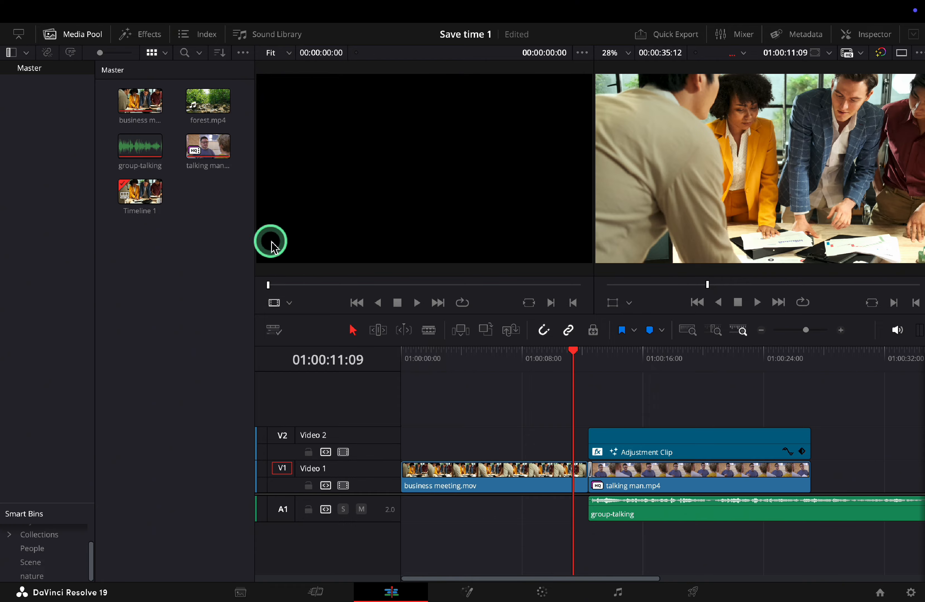
double_click(211, 102)
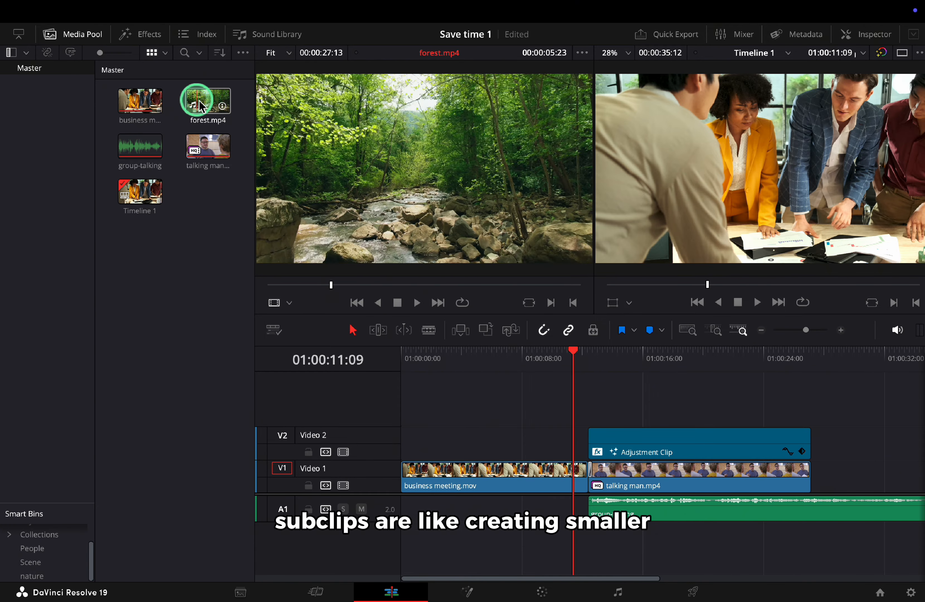
click(216, 102)
click(341, 189)
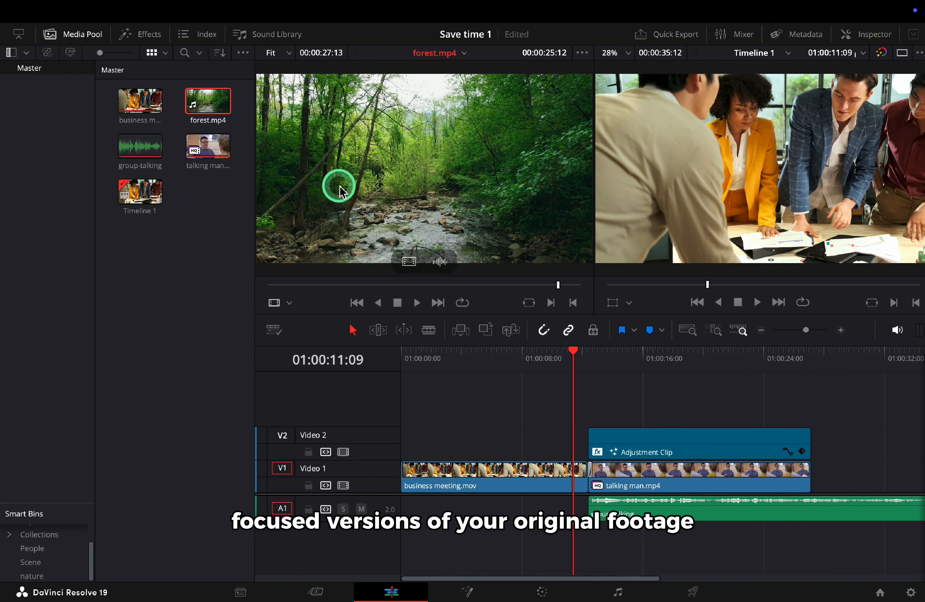
Mark a range about 17:10 long in forest.mp4, with the in point near the start and the out point at about 00:00:19:11
drag(557, 284, 291, 285)
key(i)
drag(291, 285, 489, 284)
key(o)
Create a subclip from the marked range of forest.mp4, keeping the suggested name and leaving full clip extents off
right_click(451, 286)
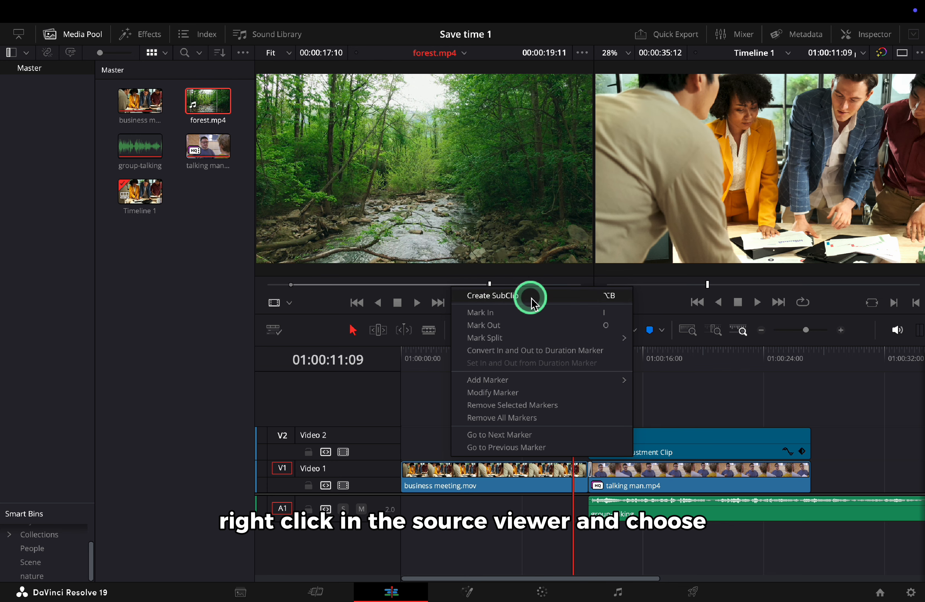
click(495, 295)
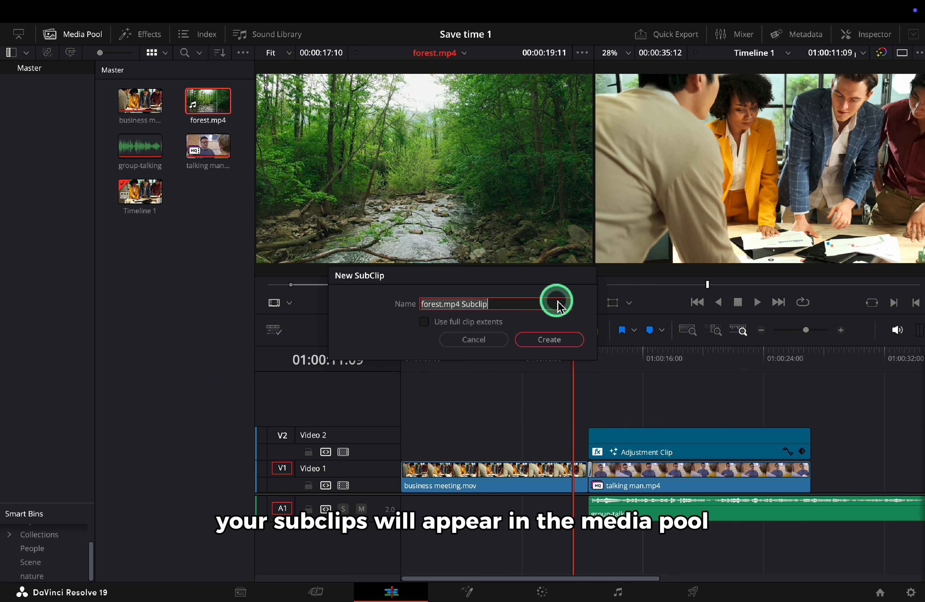
click(554, 339)
Add the forest subclip to the end of Timeline 1 and move it directly after talking man.mp4 on Video 1
drag(139, 156, 217, 179)
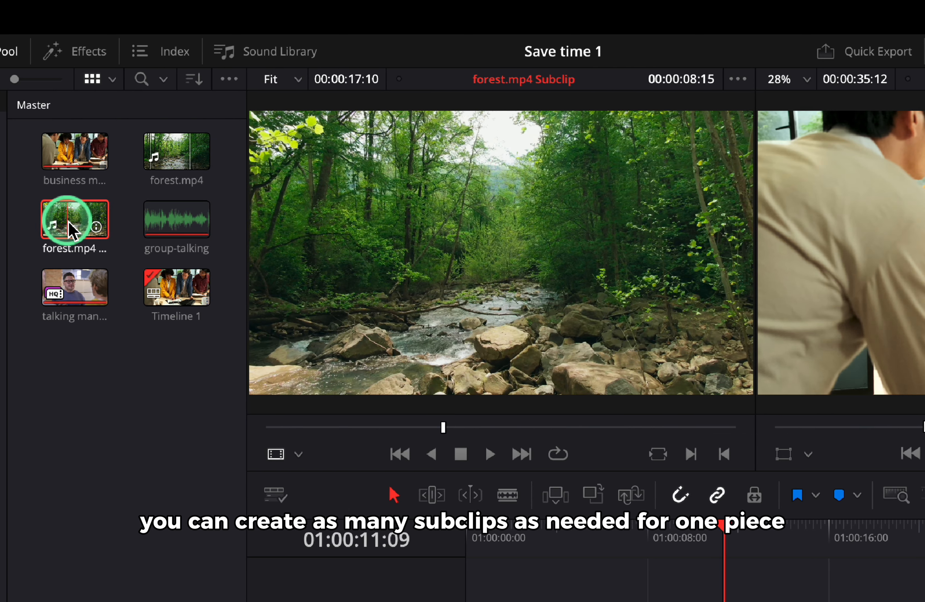
drag(90, 261, 820, 332)
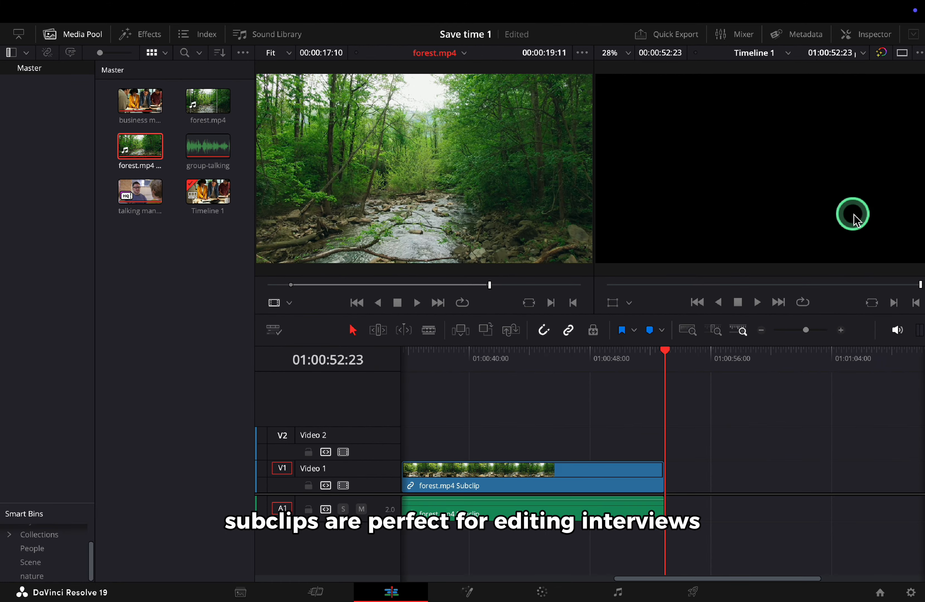
scroll(653, 432, left, 10)
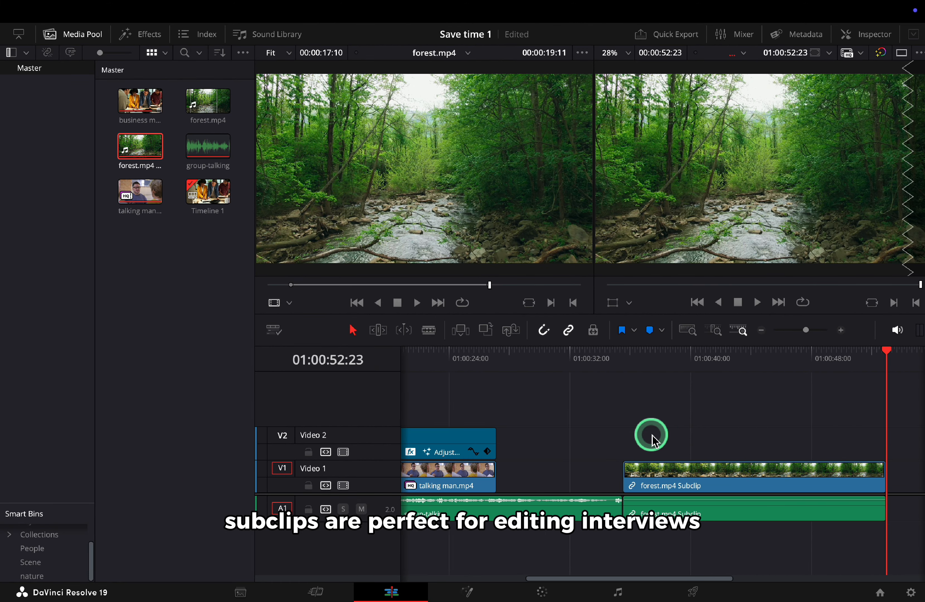
drag(686, 466, 572, 465)
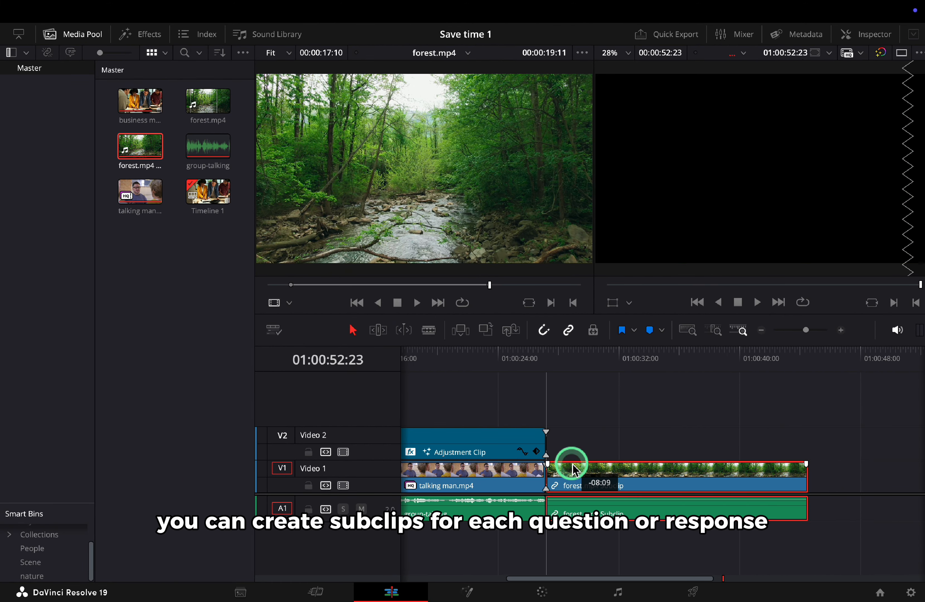
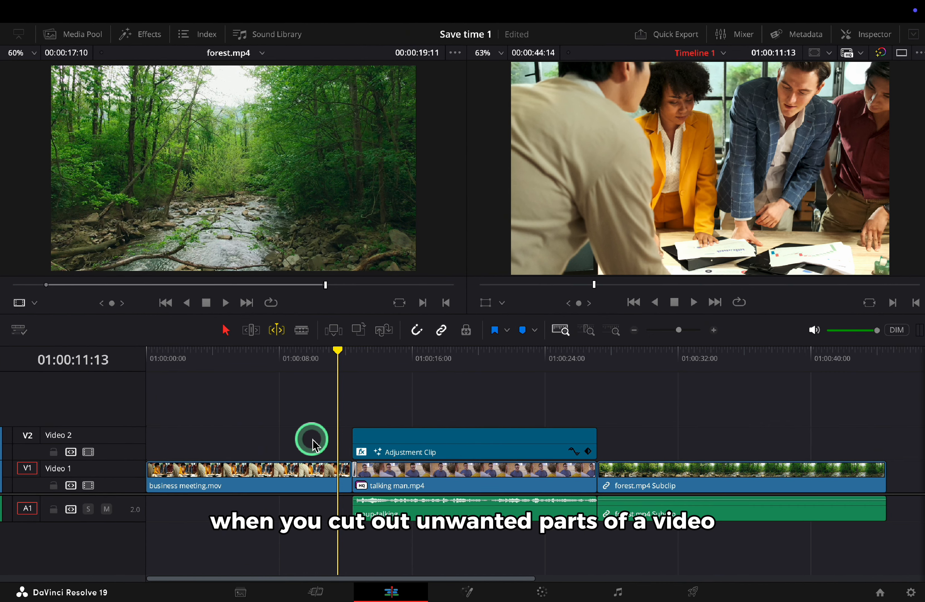
Split business meeting.mov on Video 1 at about 01:00:10 and delete the portion after the cut, leaving its space empty
click(586, 330)
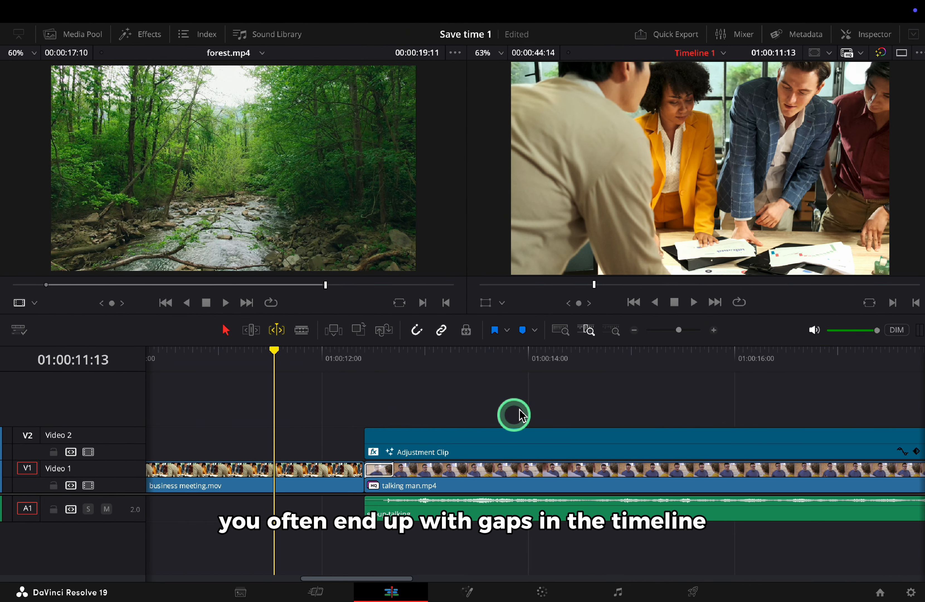
click(561, 329)
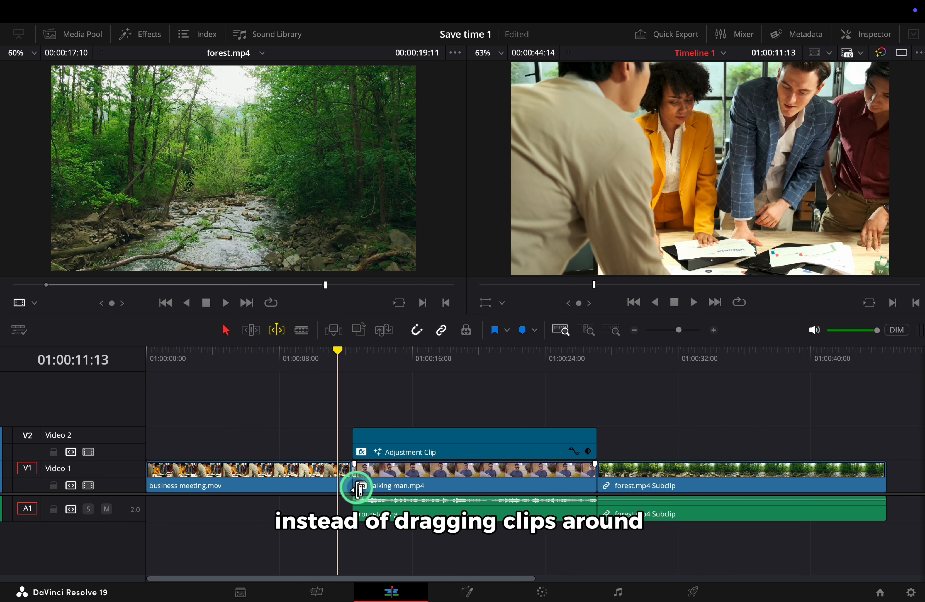
key(t)
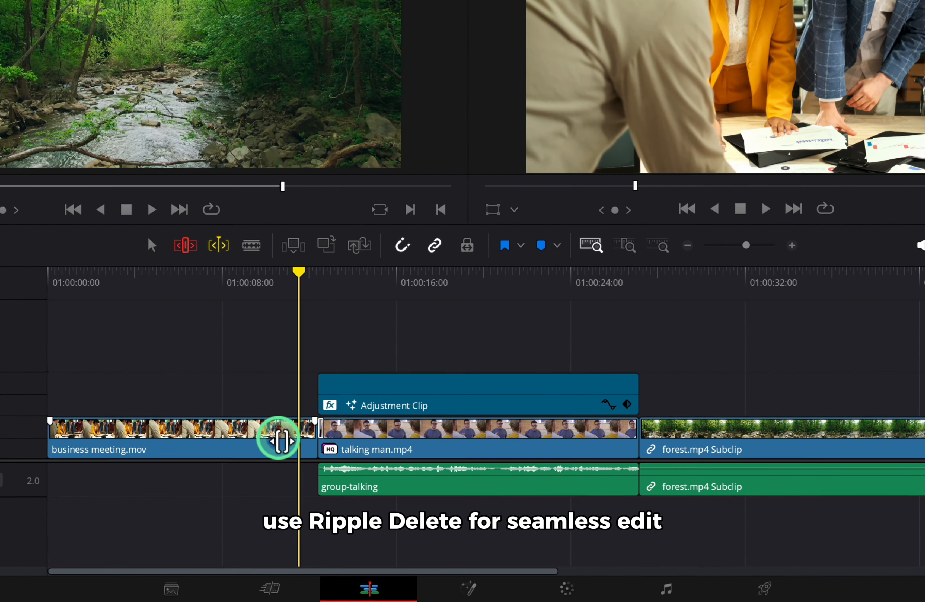
key(b)
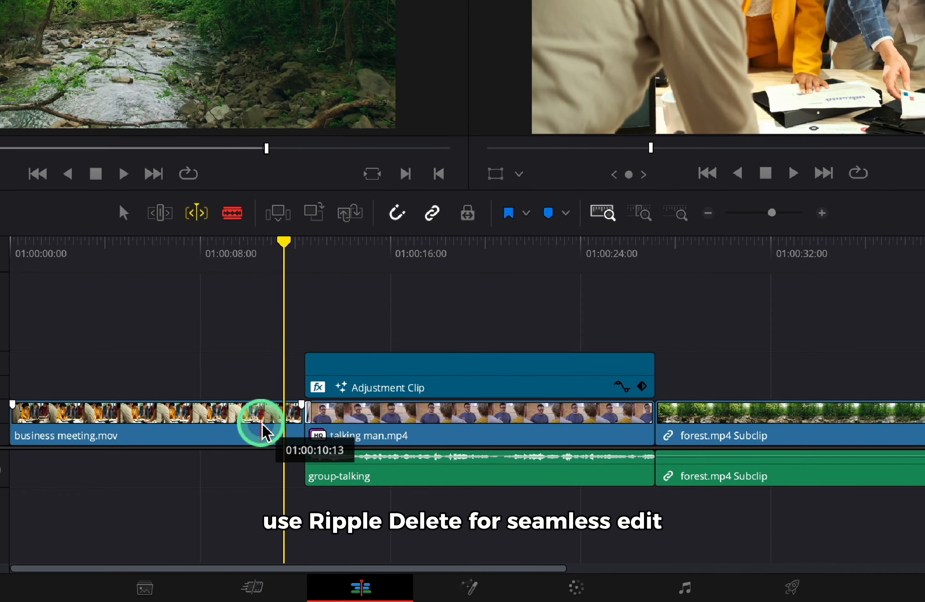
click(256, 428)
key(a)
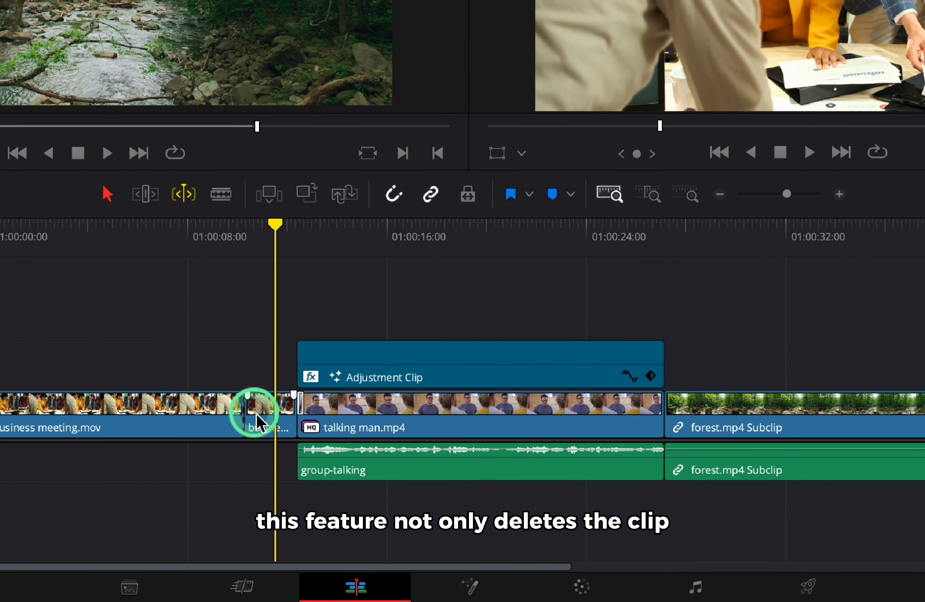
click(264, 413)
key(BackSpace)
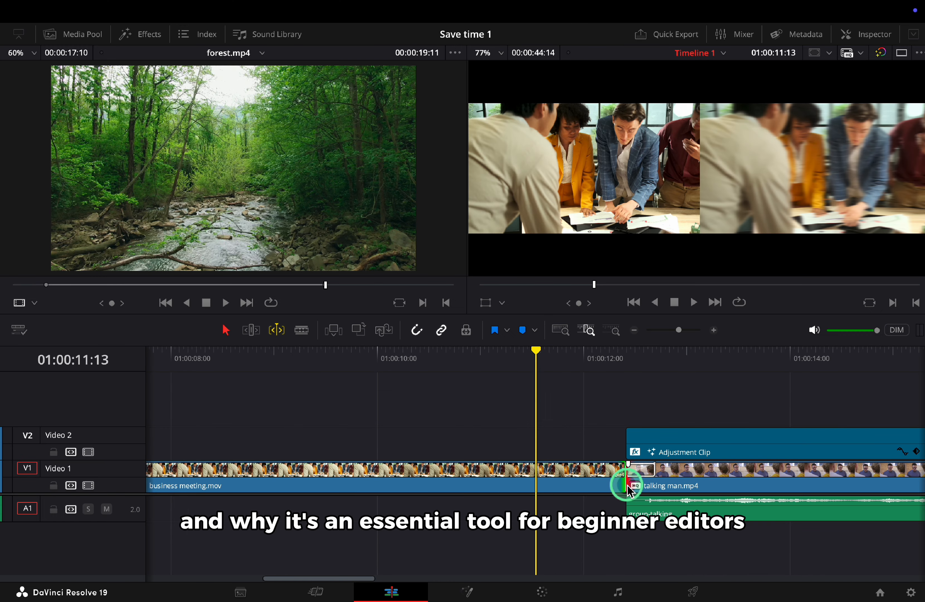
Split business meeting.mov at about 01:00:11:17 and ripple delete the end piece so the following clips close the gap
click(626, 485)
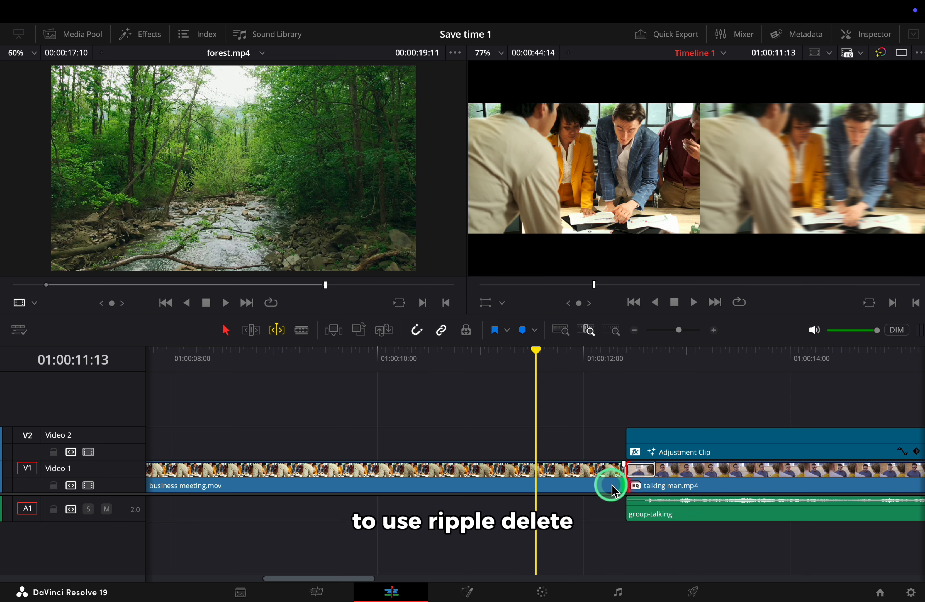
key(b)
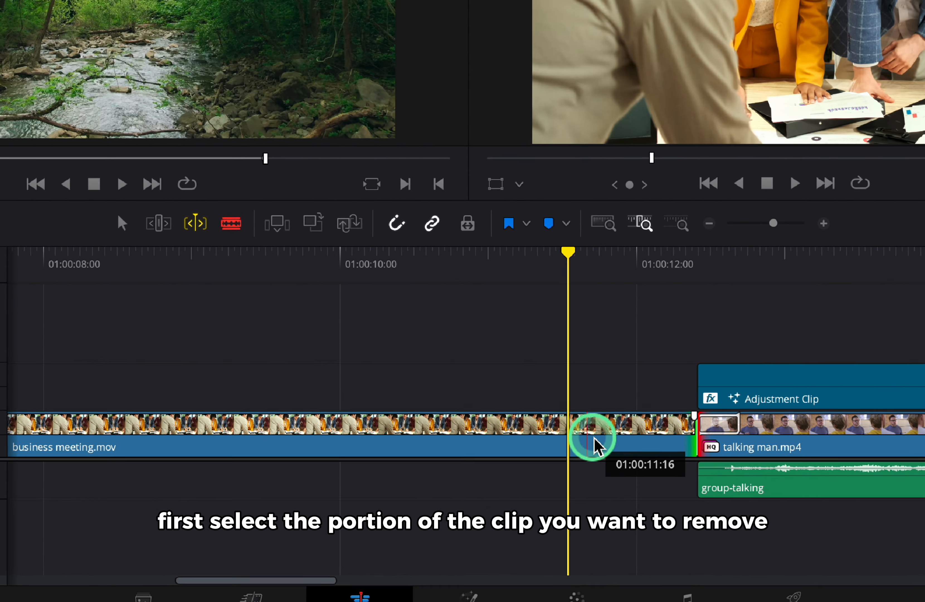
click(555, 481)
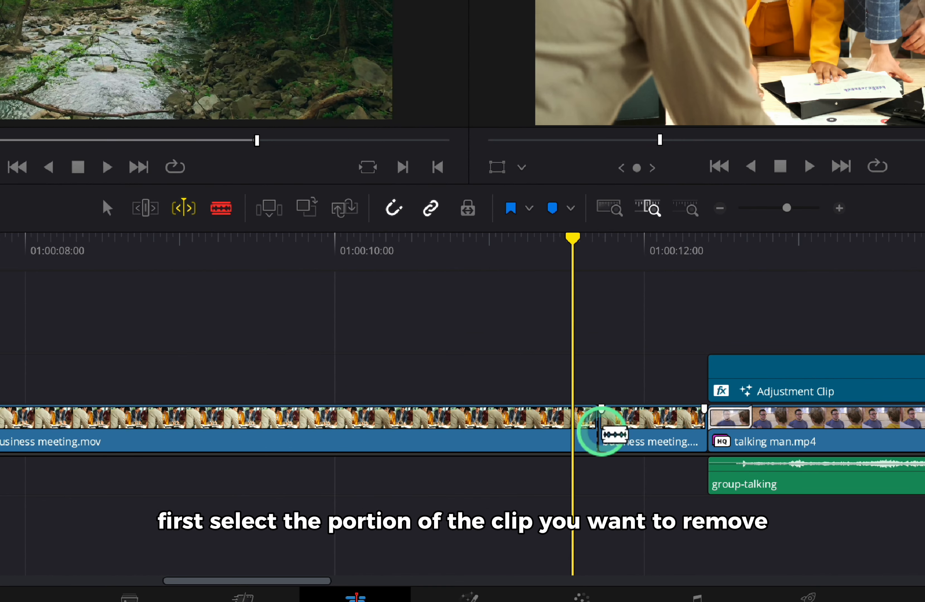
key(a)
click(627, 429)
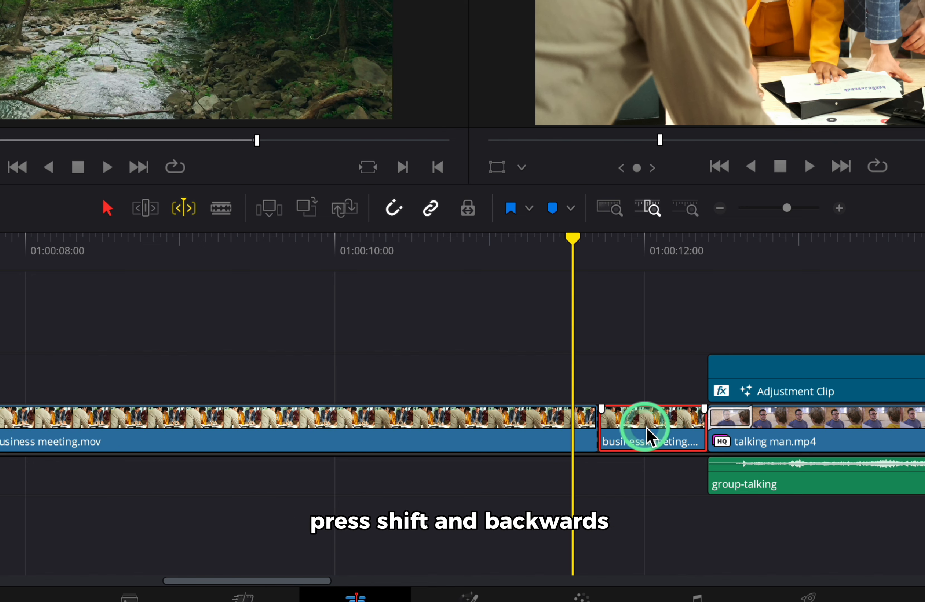
key(shift+BackSpace)
scroll(646, 434, right, 5)
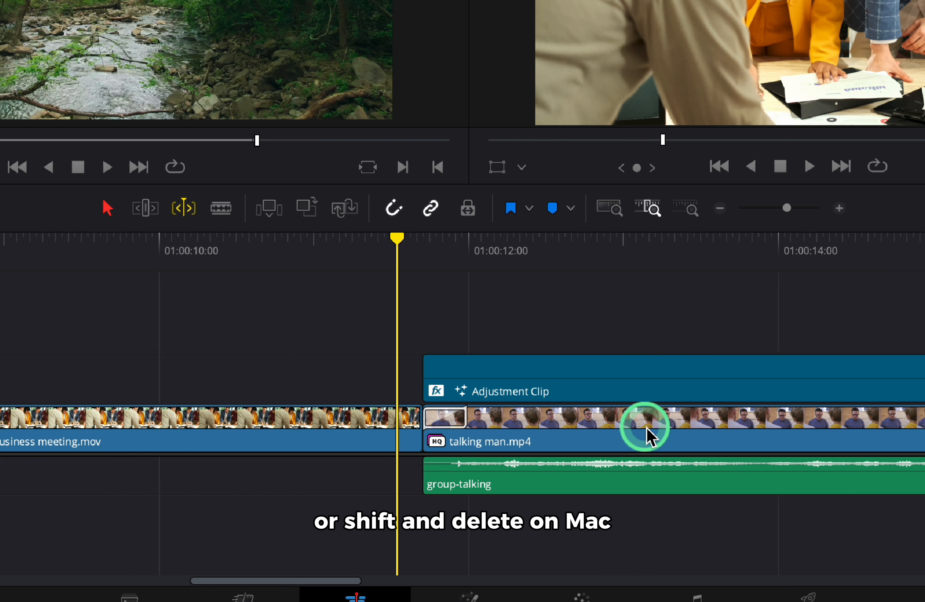
scroll(624, 477, right, 7)
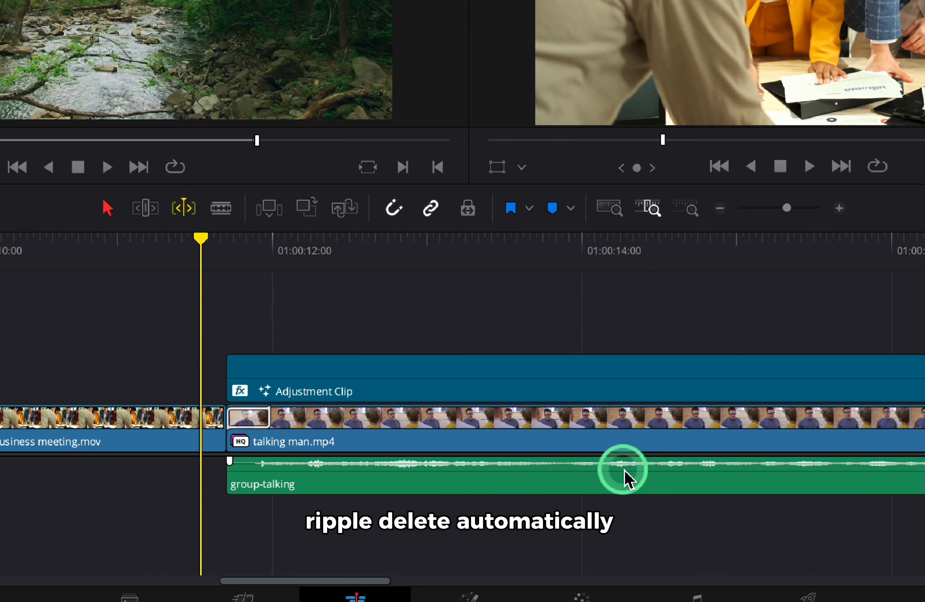
scroll(624, 477, left, 8)
scroll(625, 479, left, 1)
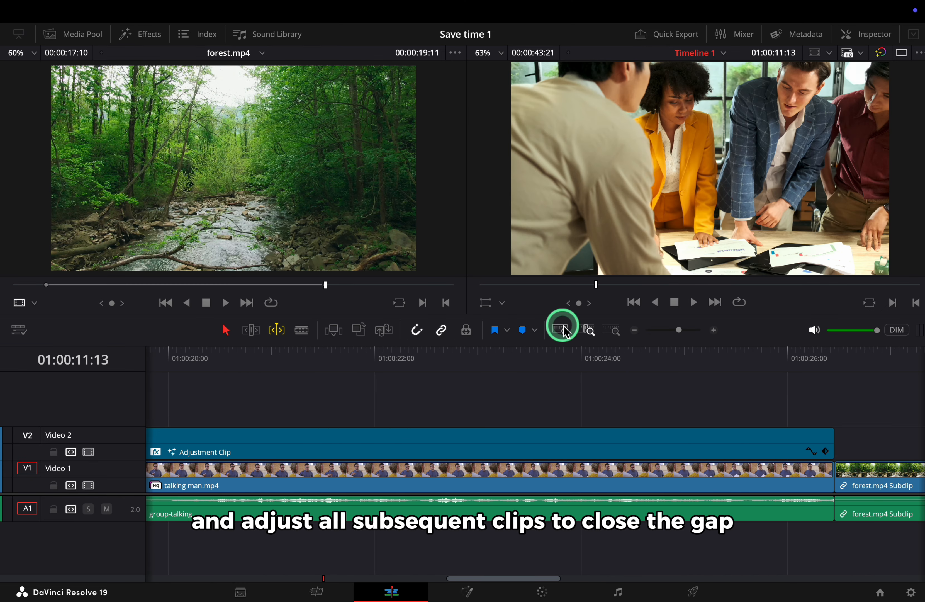
Cut off and delete a short piece at the start of the forest subclip, and undo both edits
click(609, 208)
click(559, 478)
click(621, 479)
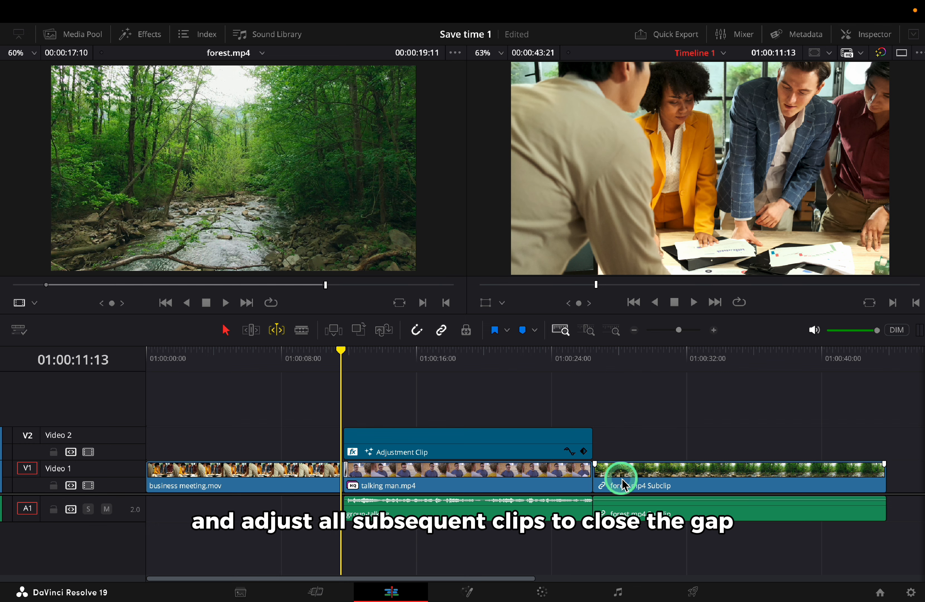
key(b)
click(613, 475)
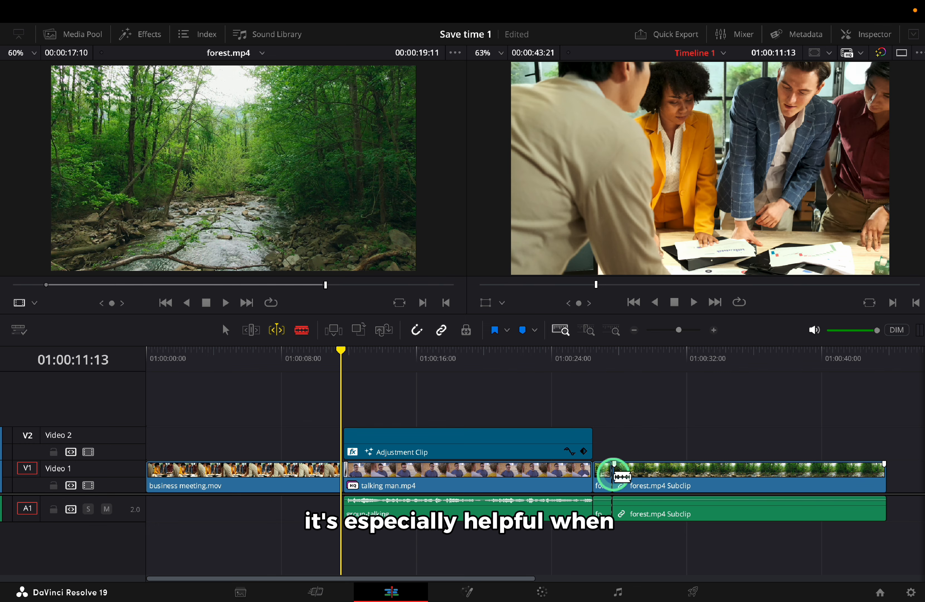
key(a)
click(609, 480)
key(BackSpace)
key(super+z)
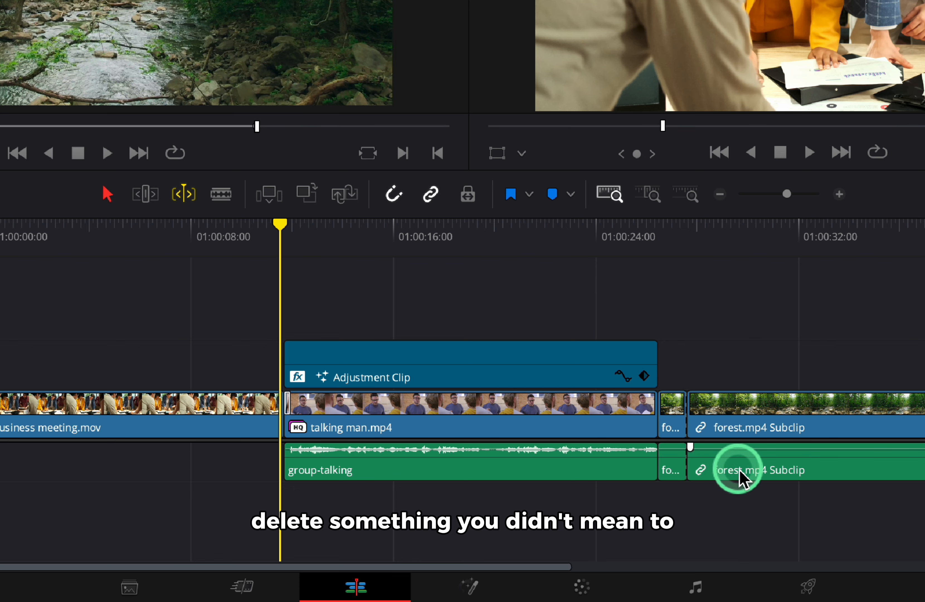
key(ctrl+z)
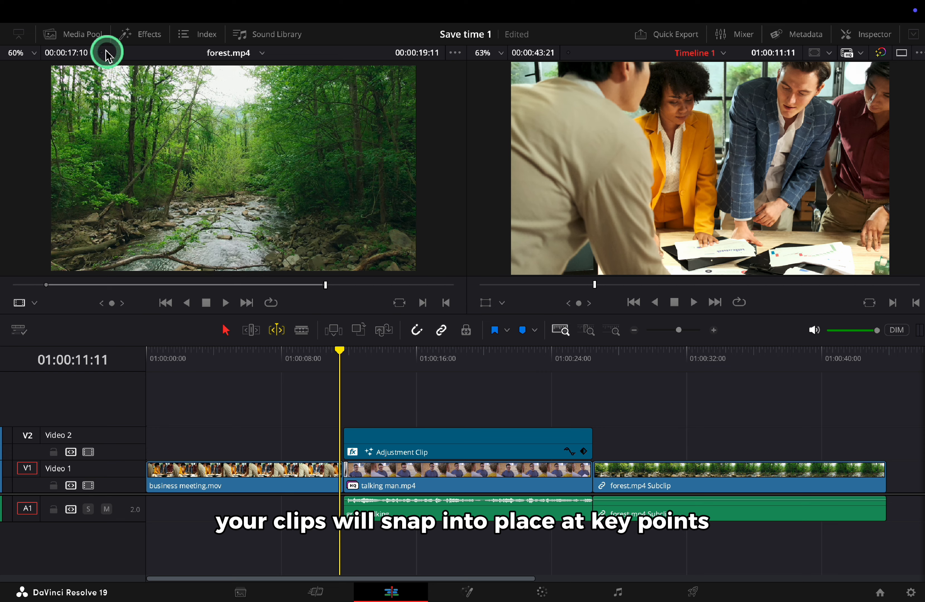
Place business meeting.mov from the media pool on Video 2, snapping it to the edit between talking man.mp4 and the forest subclip
click(84, 34)
drag(131, 83, 708, 439)
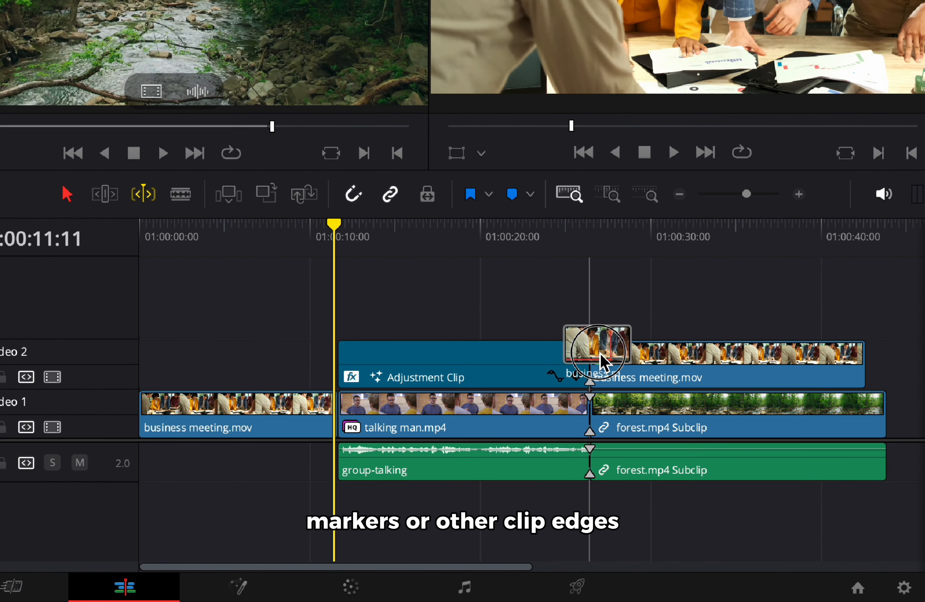
mouse_move(600, 357)
mouse_down()
mouse_move(343, 355)
mouse_move(607, 346)
mouse_move(595, 345)
mouse_up()
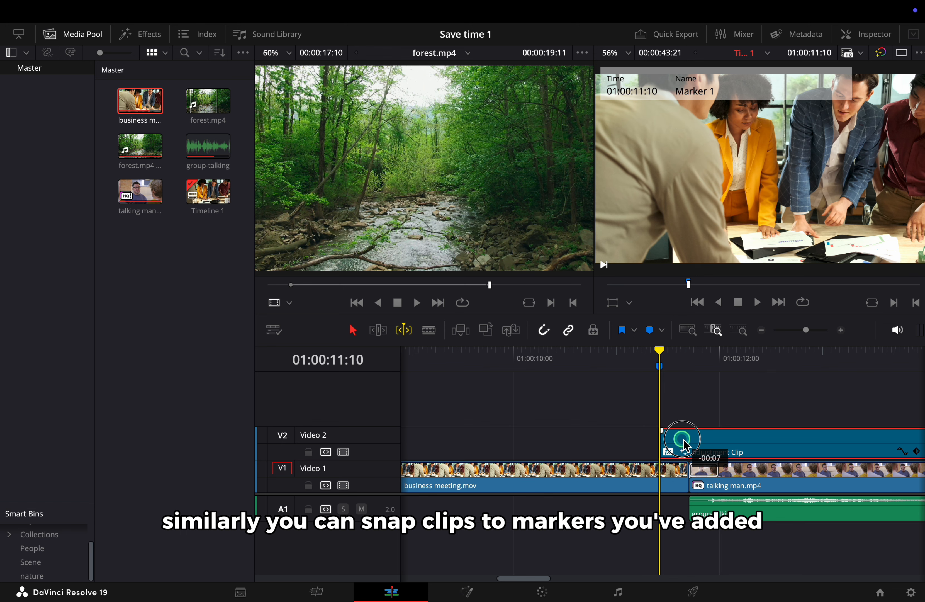
Move the adjustment clip on Video 2 seven frames earlier, snapping its start to Marker 1 at 01:00:11:10
drag(683, 444, 682, 445)
drag(729, 445, 698, 447)
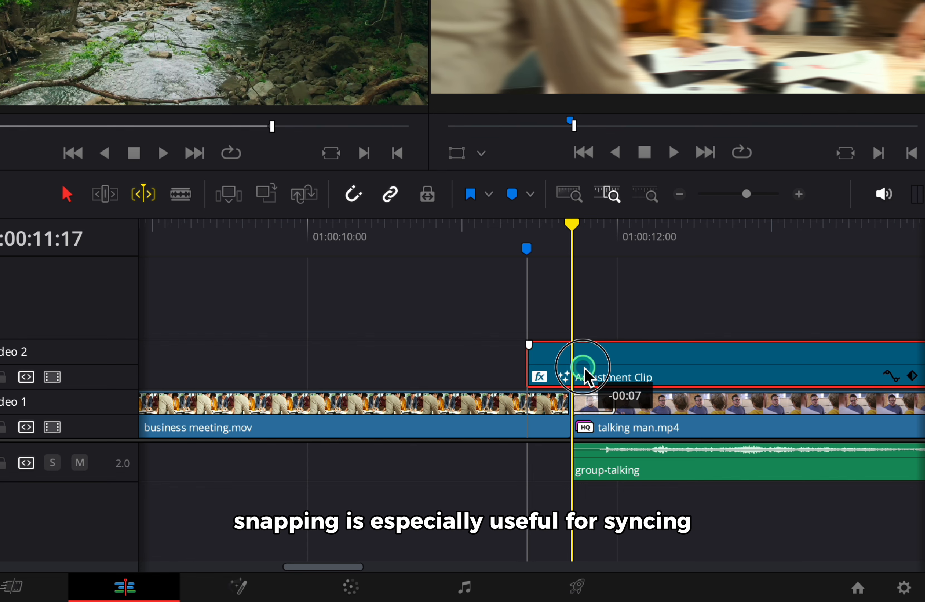
mouse_move(584, 367)
mouse_down()
mouse_move(597, 370)
mouse_move(586, 368)
mouse_up()
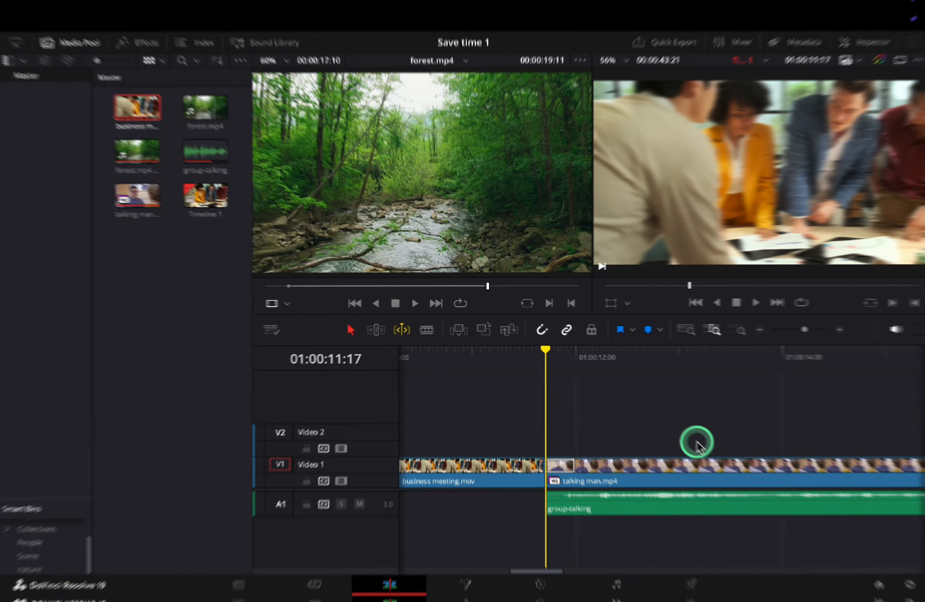
Fit the whole timeline in view and review the Inspector's video settings for talking man.mp4 without changing them
click(74, 36)
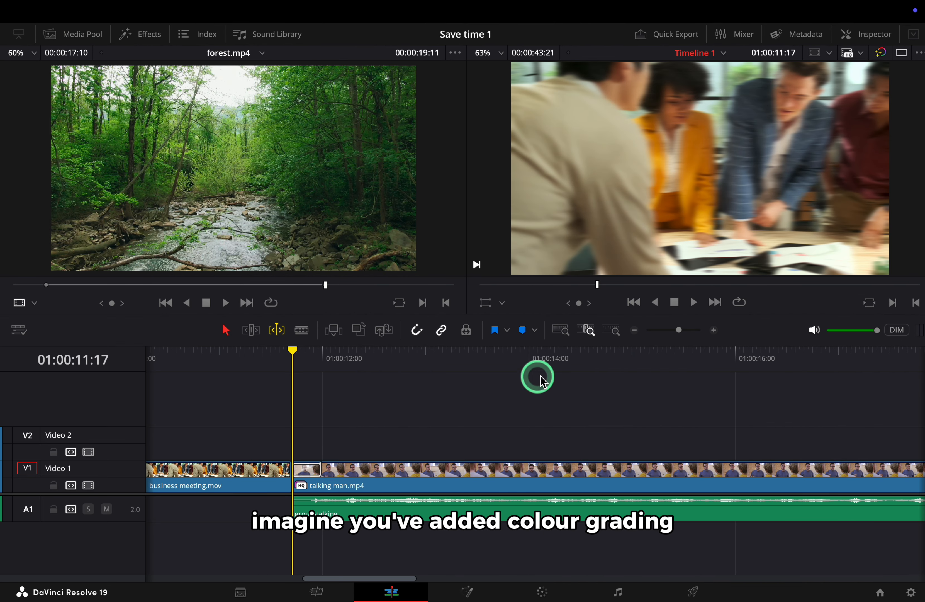
click(565, 331)
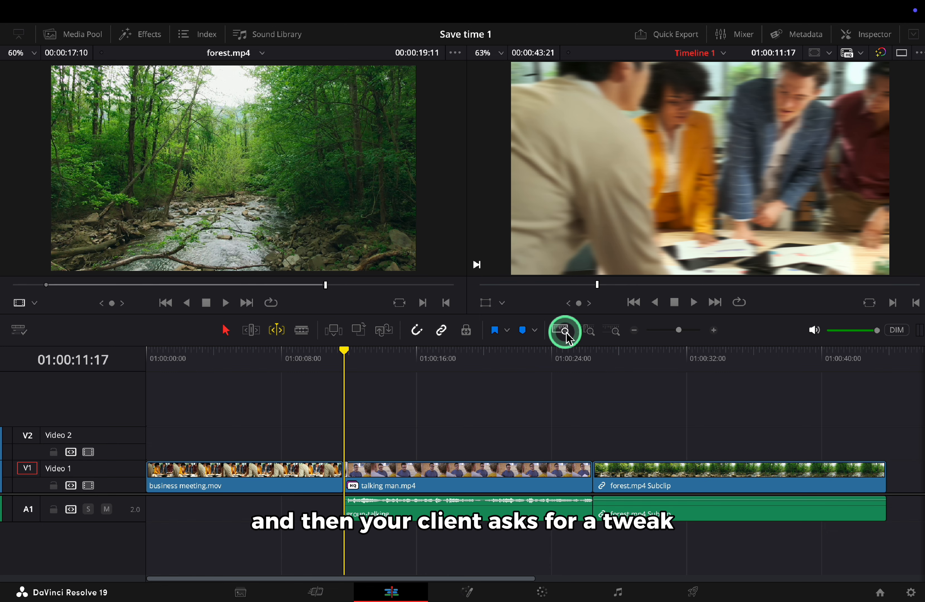
click(489, 462)
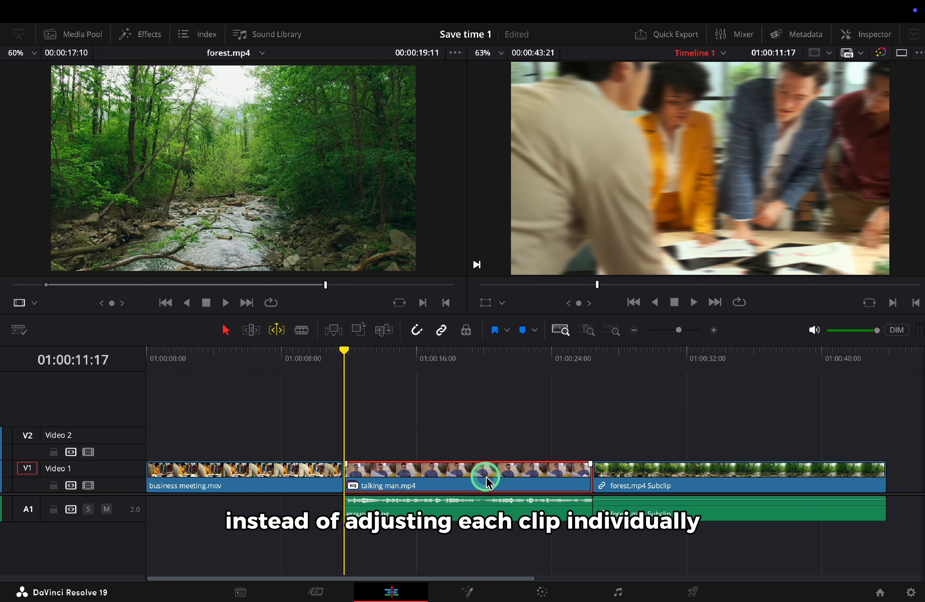
click(870, 38)
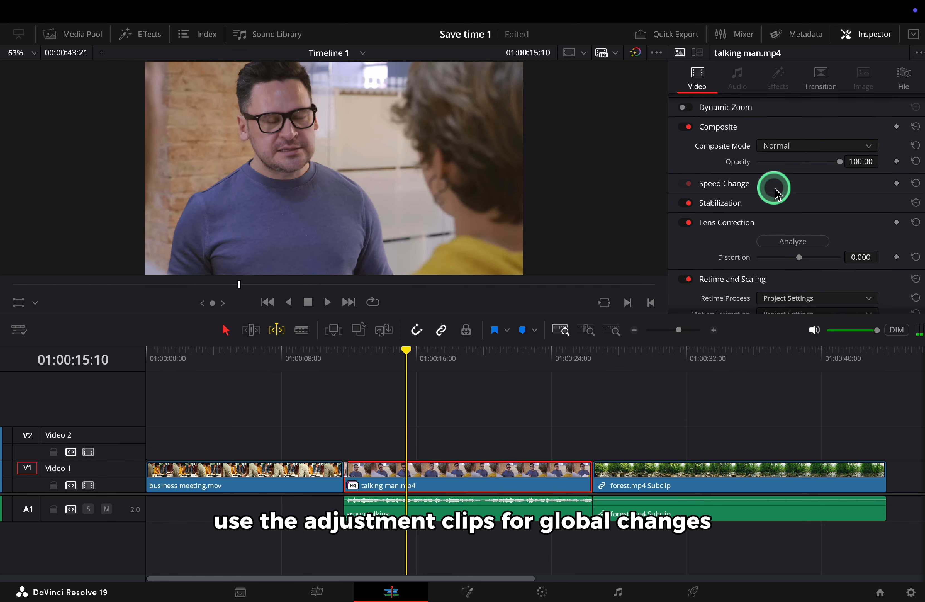
scroll(774, 186, down, 5)
scroll(774, 187, up, 5)
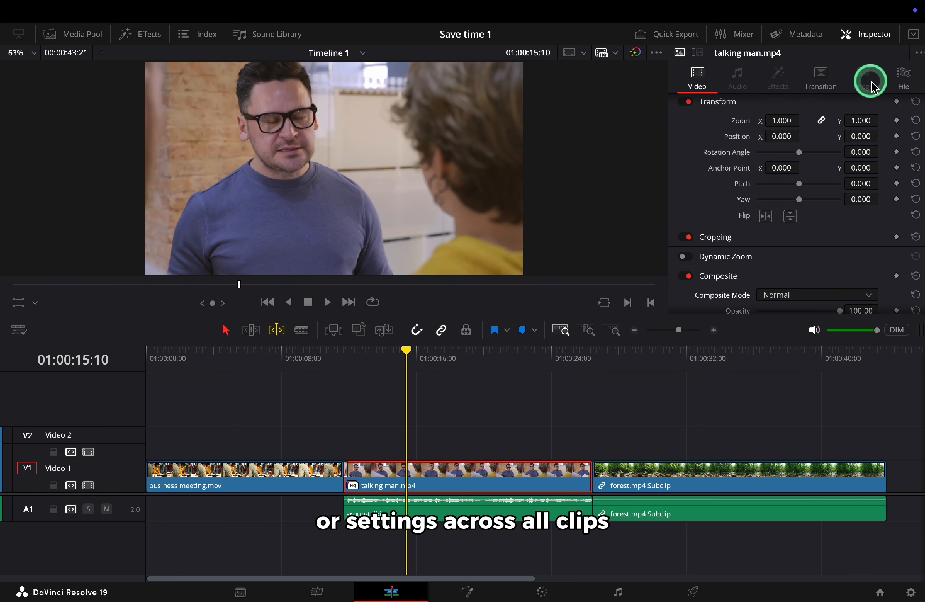
click(867, 40)
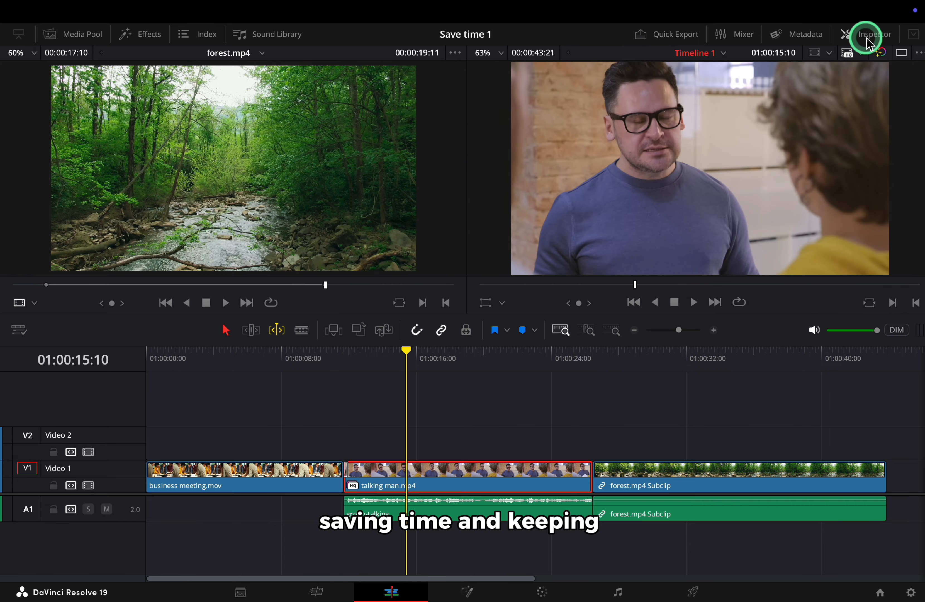
Lower a highlight point slightly on the adjustment clip's custom curve, and try out the hue-based curves
click(141, 34)
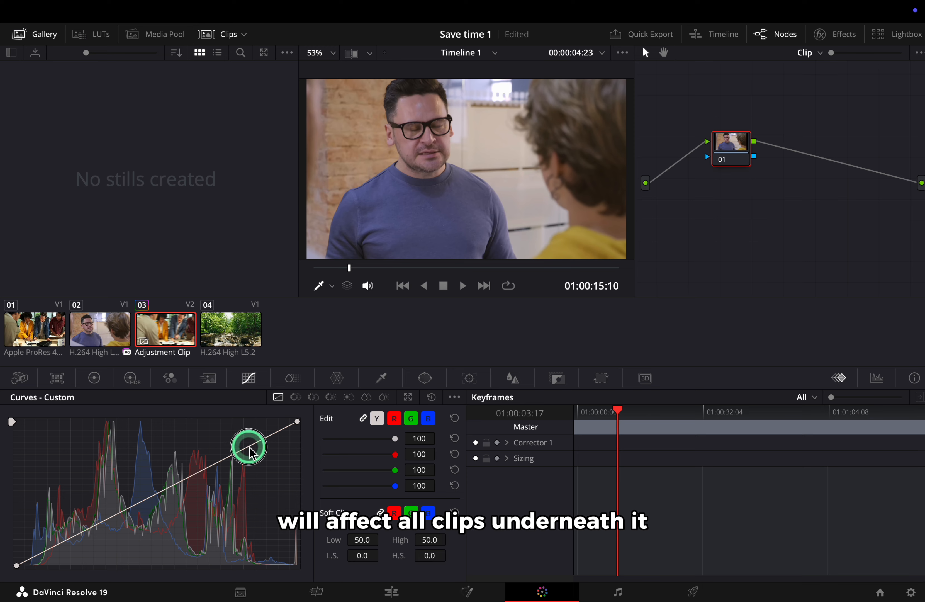
mouse_move(247, 444)
mouse_down()
mouse_move(218, 434)
mouse_move(261, 448)
mouse_up()
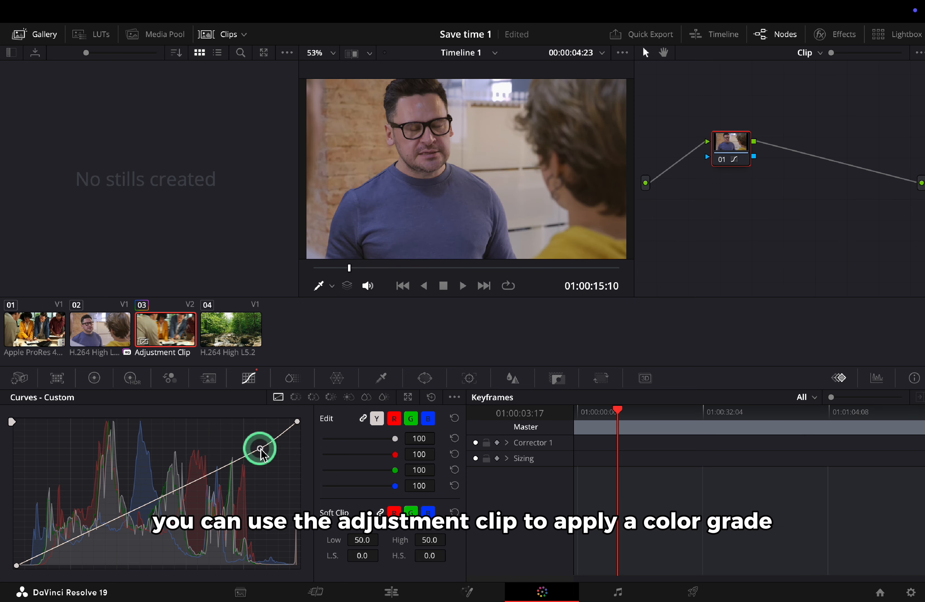
click(295, 397)
drag(305, 477, 413, 464)
click(329, 397)
click(323, 479)
click(349, 397)
Shift the adjustment clip's HDR color wheels, setting Dark to X 0.01, Y -0.08 and Shadow to X 0.01, Y 0.02
click(132, 378)
drag(59, 480, 90, 448)
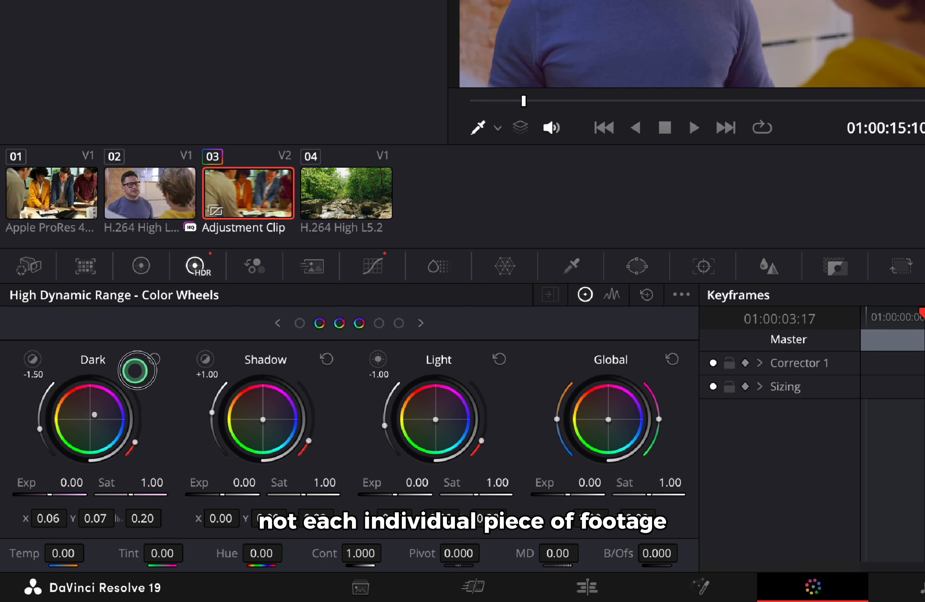
drag(135, 371, 93, 472)
mouse_move(259, 413)
mouse_down()
mouse_move(245, 435)
mouse_move(268, 407)
mouse_up()
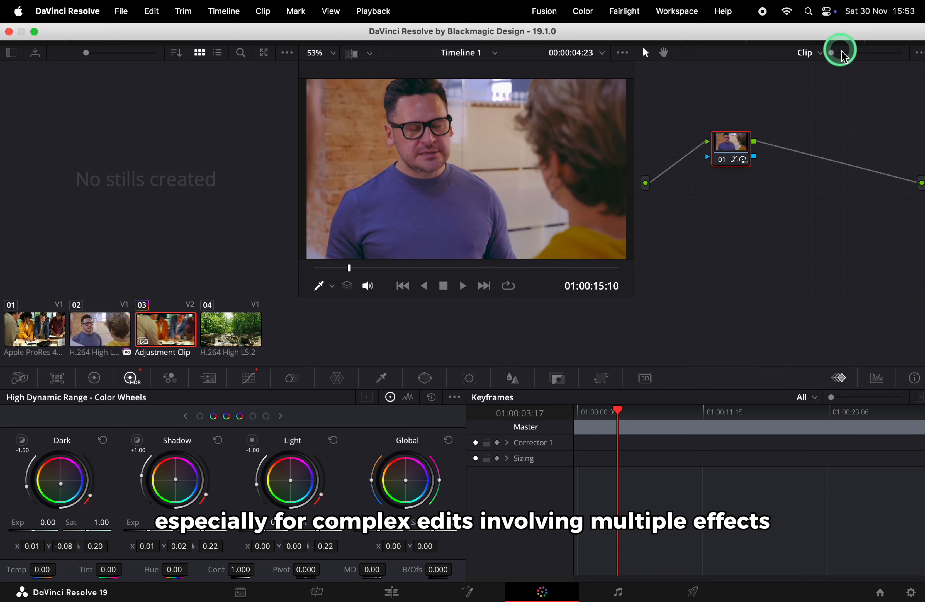
Open the Color page's effects library, apply Directional Blur to the adjustment clip's node 01, and move the playhead to 01:00:15:18
click(840, 53)
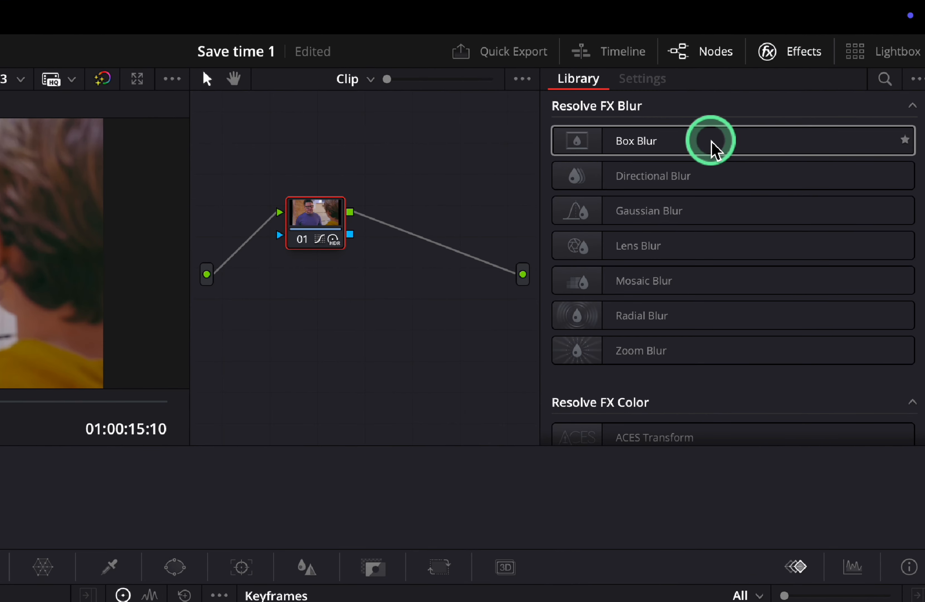
click(660, 144)
drag(649, 174, 339, 230)
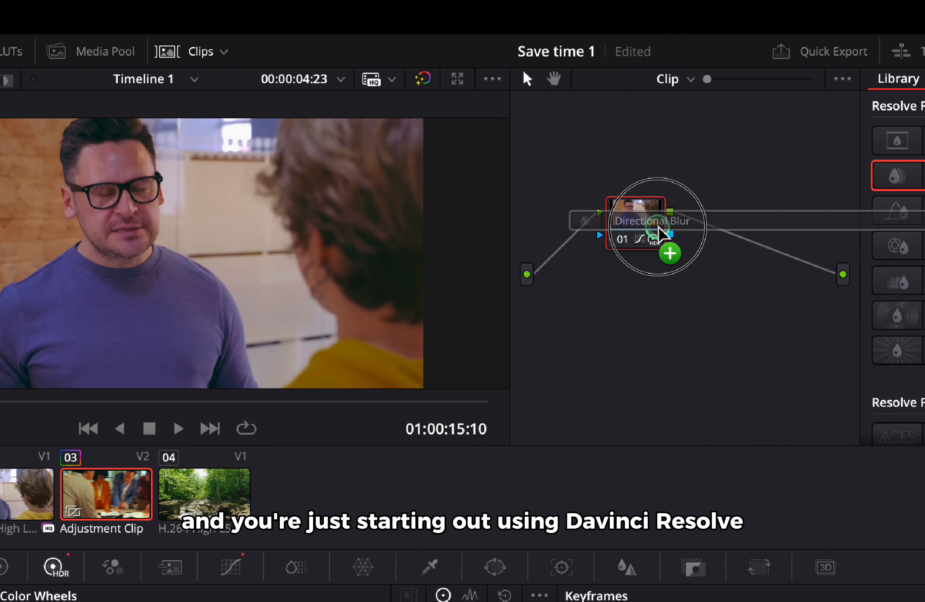
drag(660, 233, 657, 224)
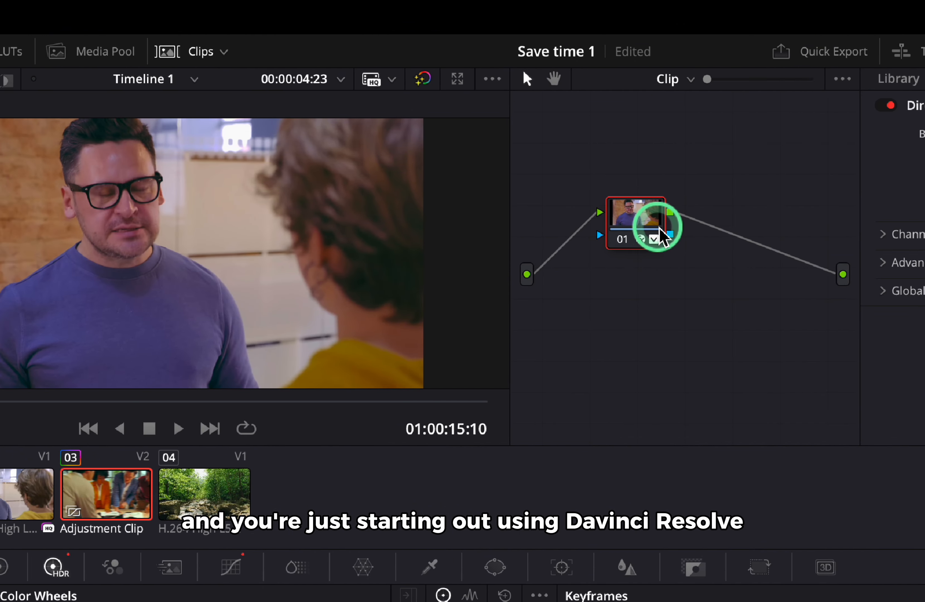
drag(3, 406, 22, 395)
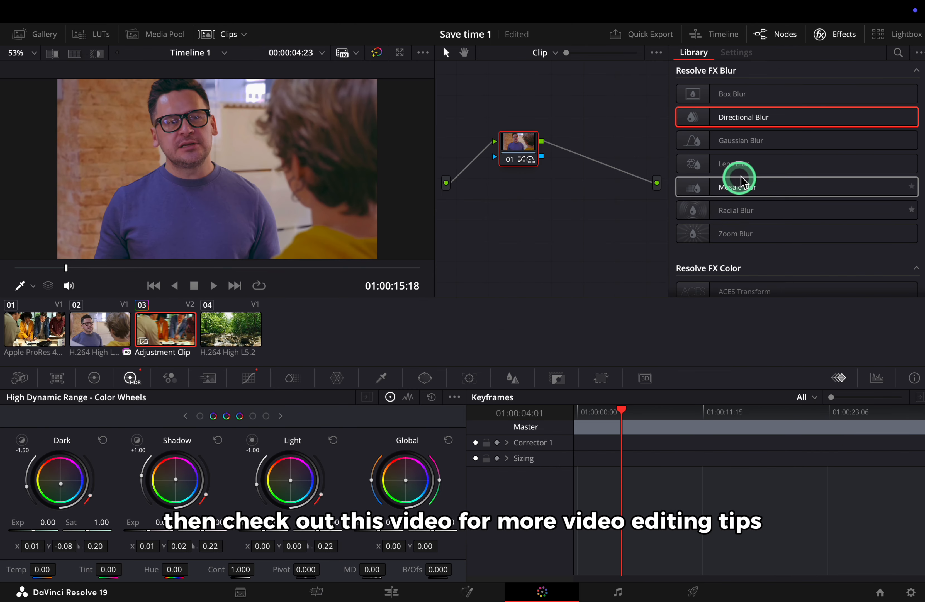
Apply the Color Compressor effect from Resolve FX Color to the adjustment clip's node 01
scroll(739, 178, down, 5)
click(783, 183)
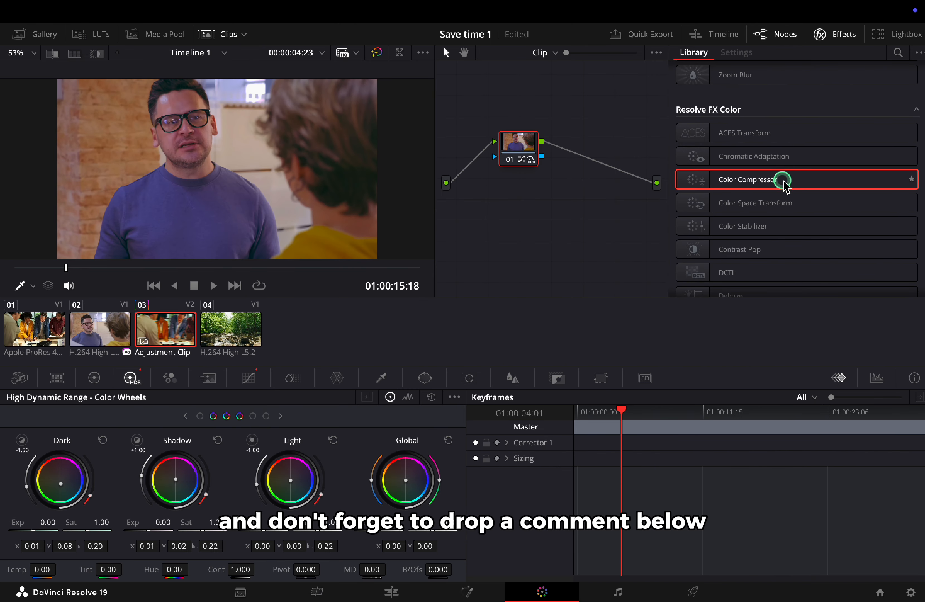
drag(783, 184, 534, 153)
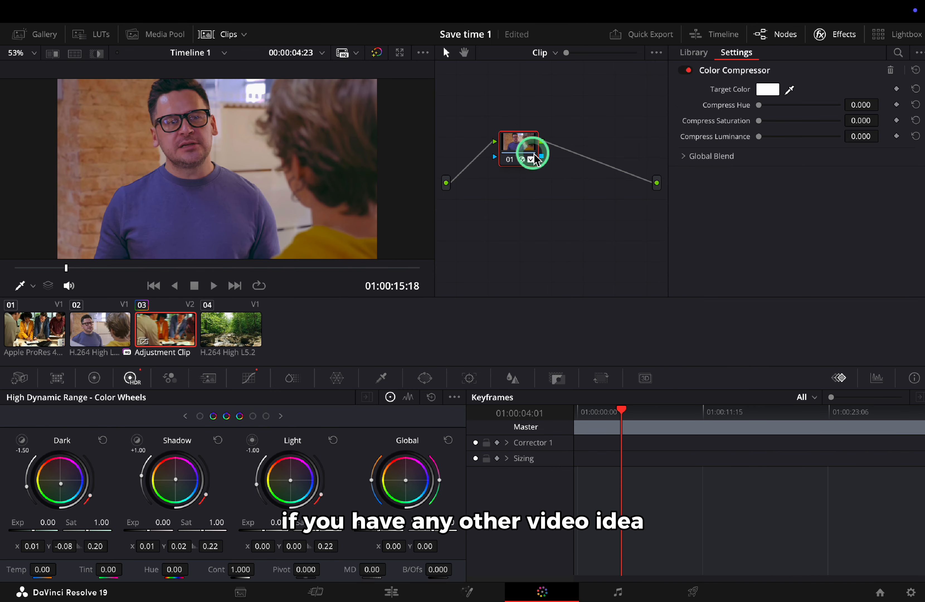